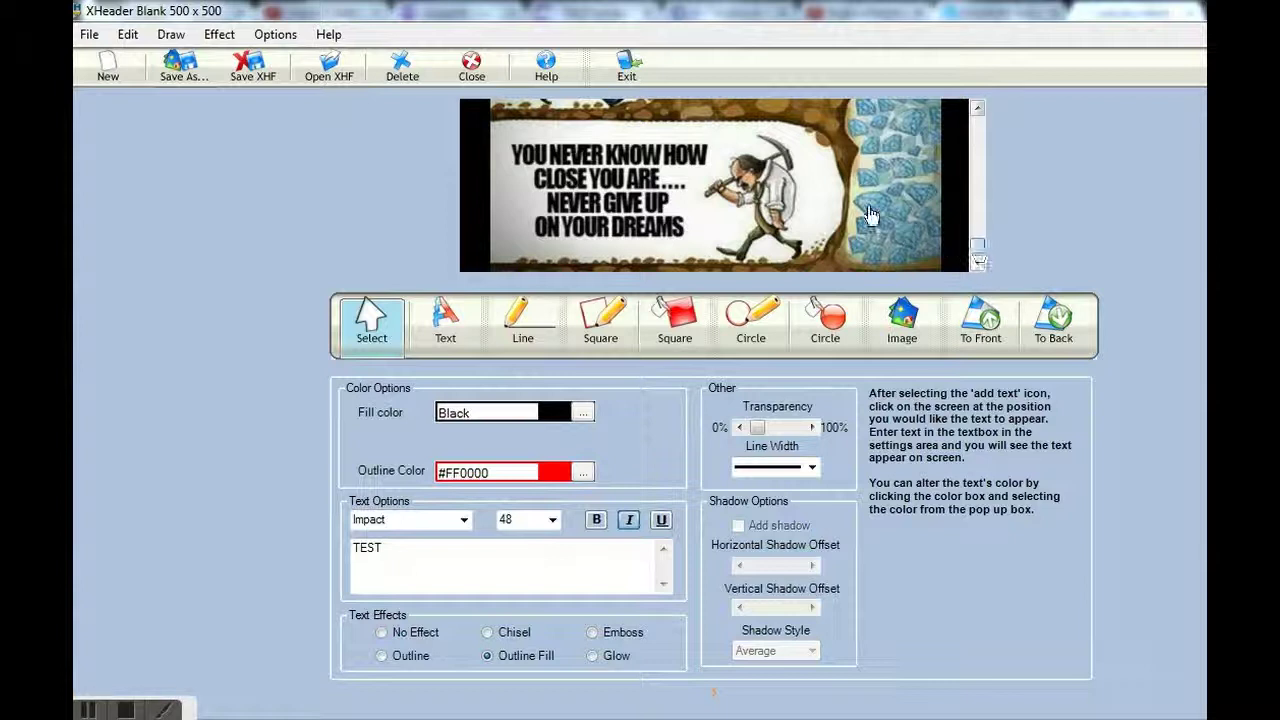
Move the digger picture and the remaining items off the canvas to empty it
left_click_drag(868, 215, 311, 217)
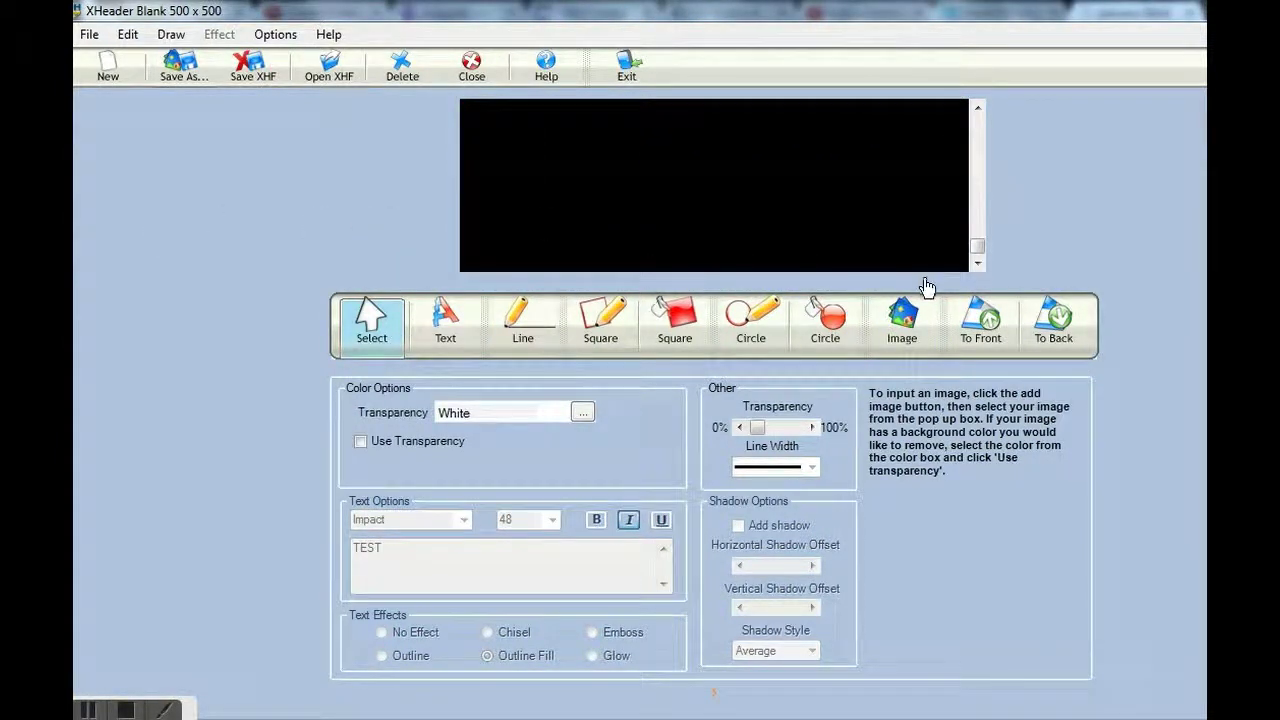
left_click_drag(977, 250, 980, 140)
left_click_drag(866, 163, 240, 182)
left_click_drag(877, 200, 155, 184)
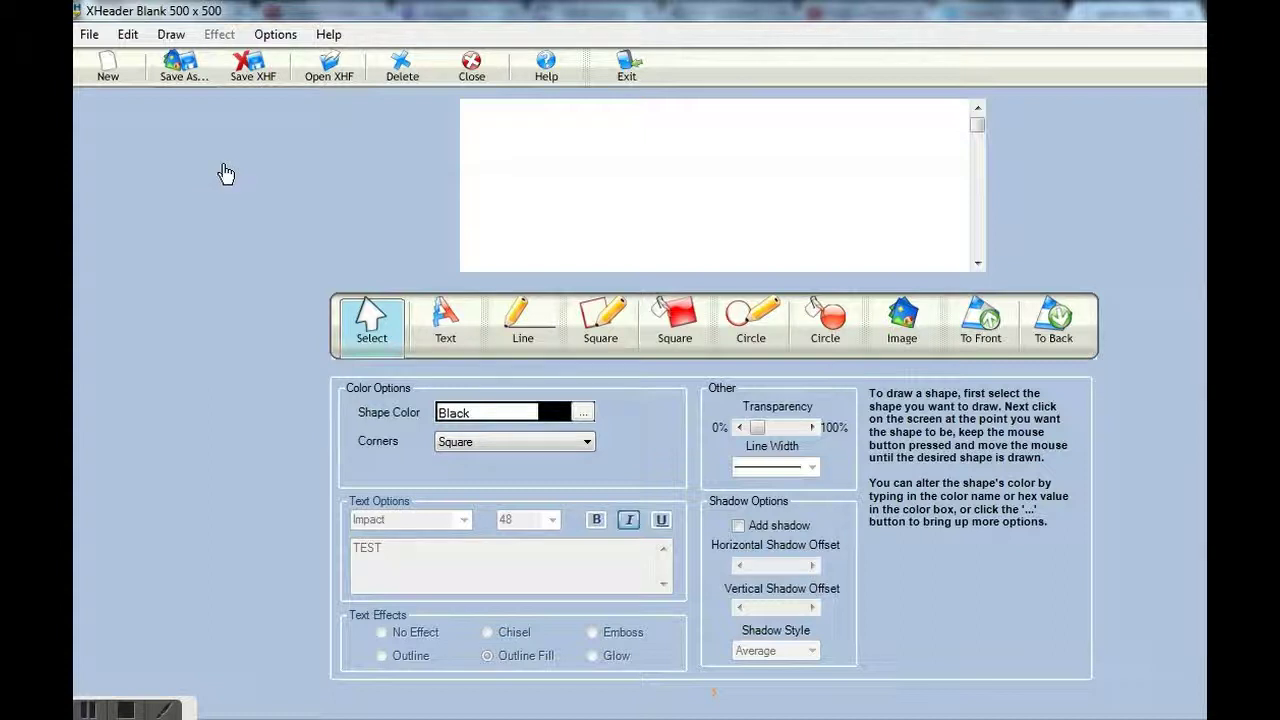
left_click(219, 32)
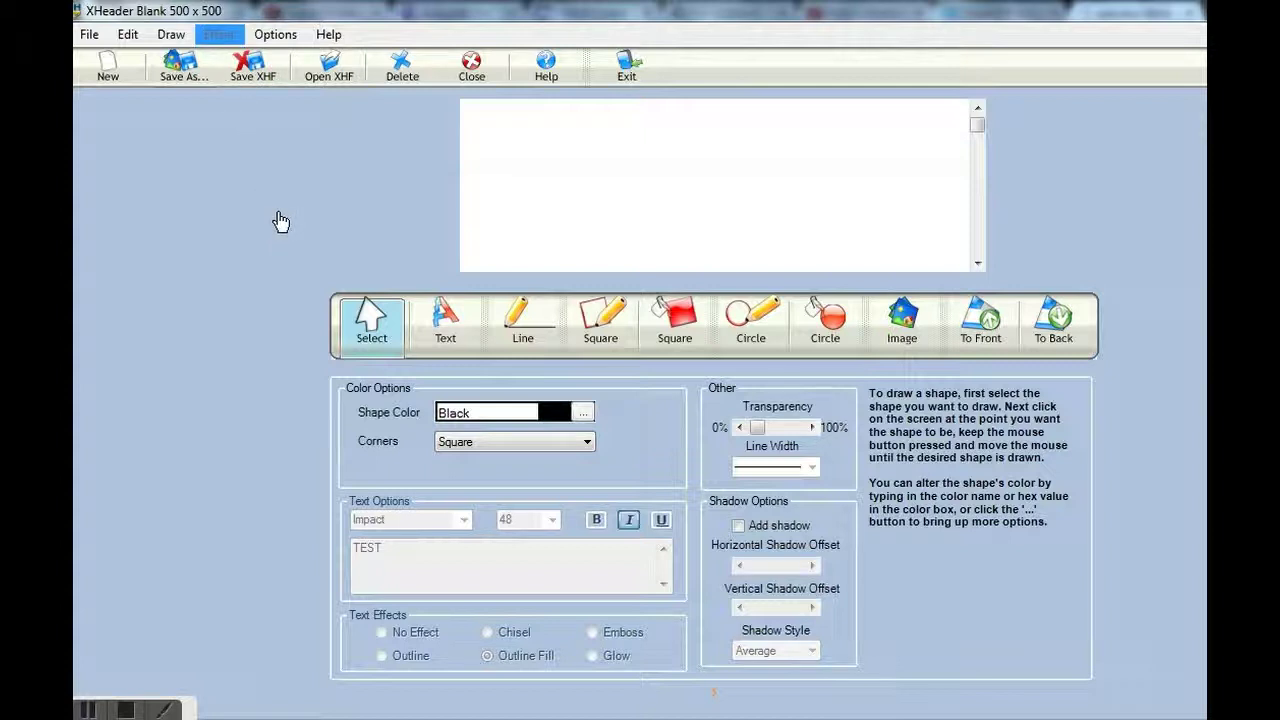
Create a new blank header with a graphic size of 500 x 500
left_click(110, 72)
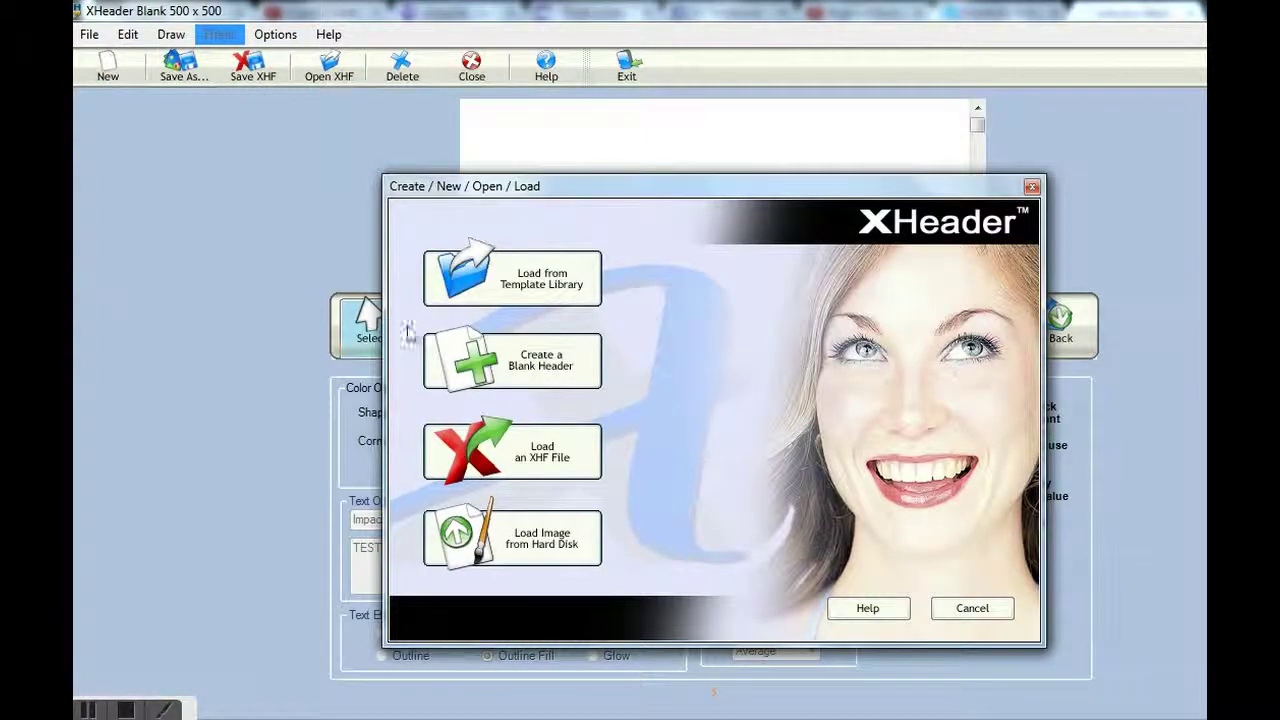
left_click(559, 369)
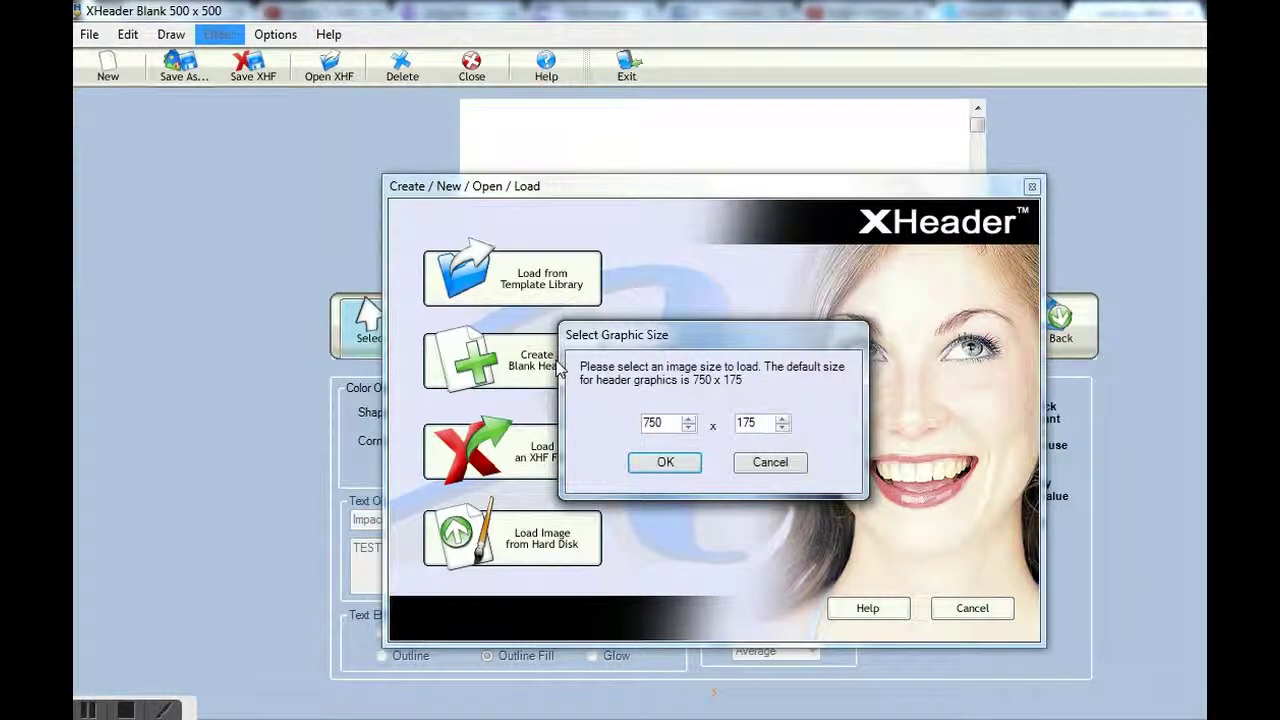
left_click(689, 428)
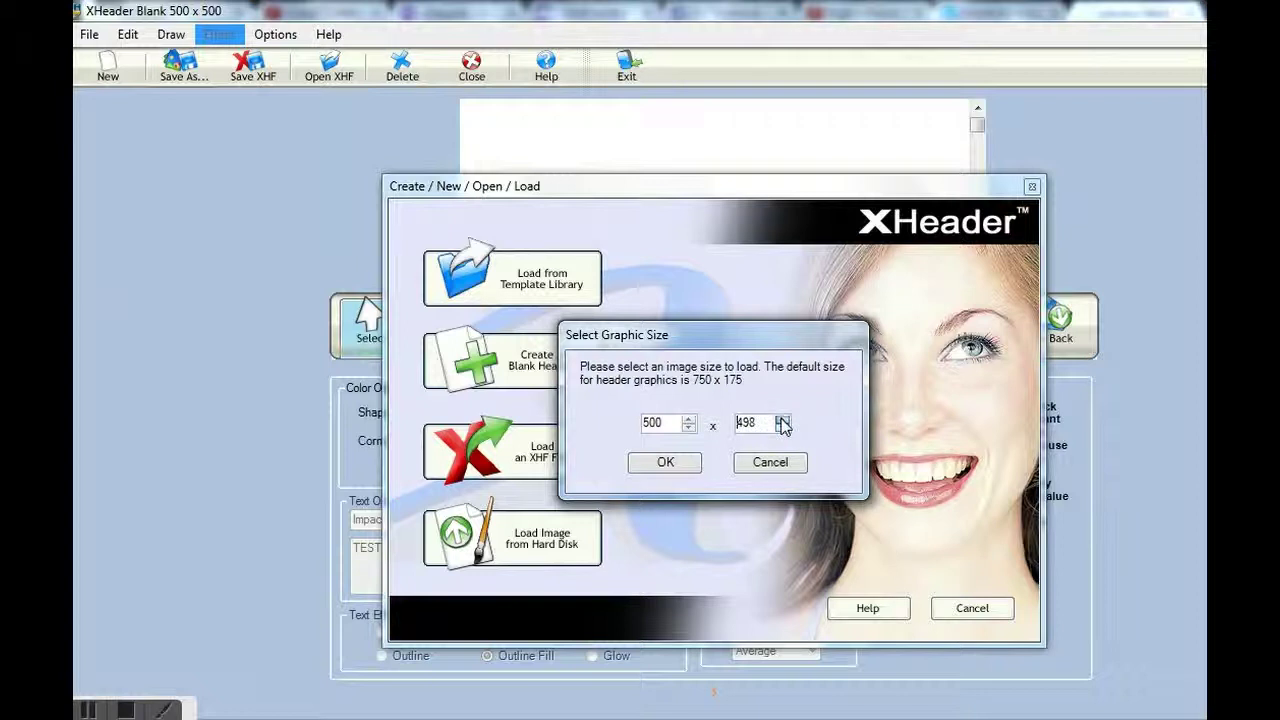
left_click(665, 465)
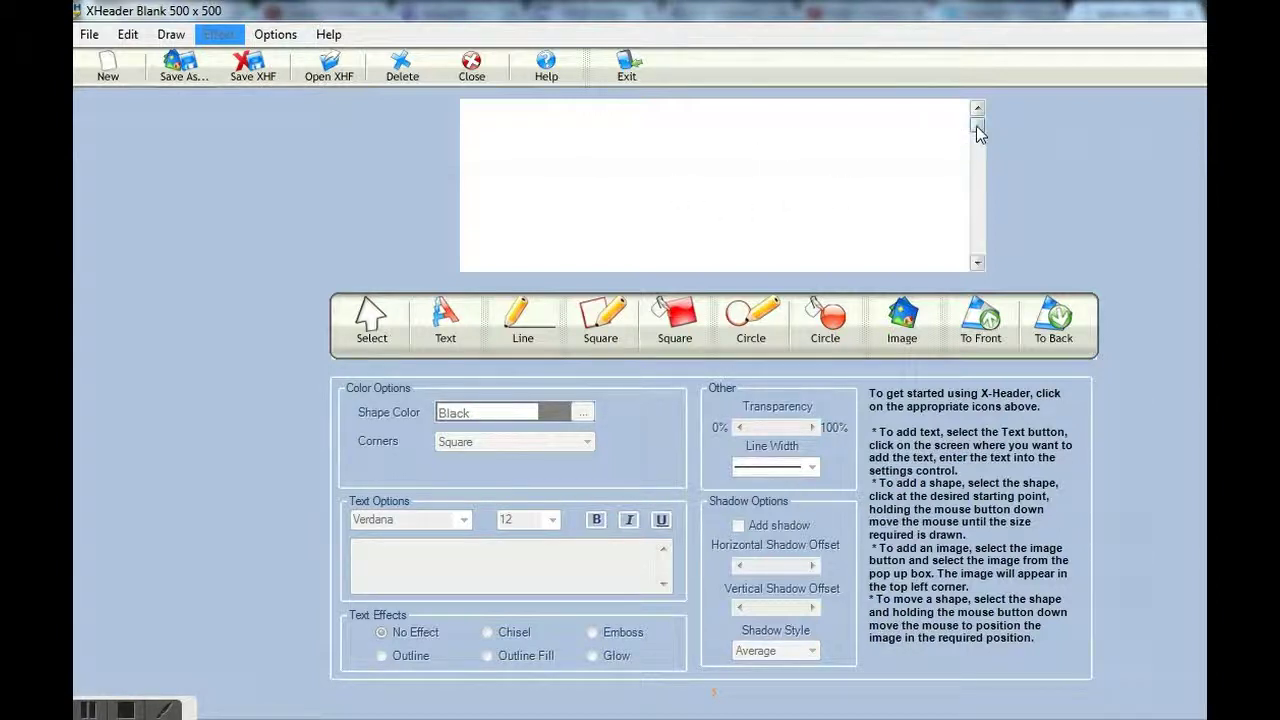
mouse_move(976, 128)
left_mouse_down()
mouse_move(977, 252)
mouse_move(973, 130)
left_mouse_up()
left_click(675, 332)
left_click(734, 147)
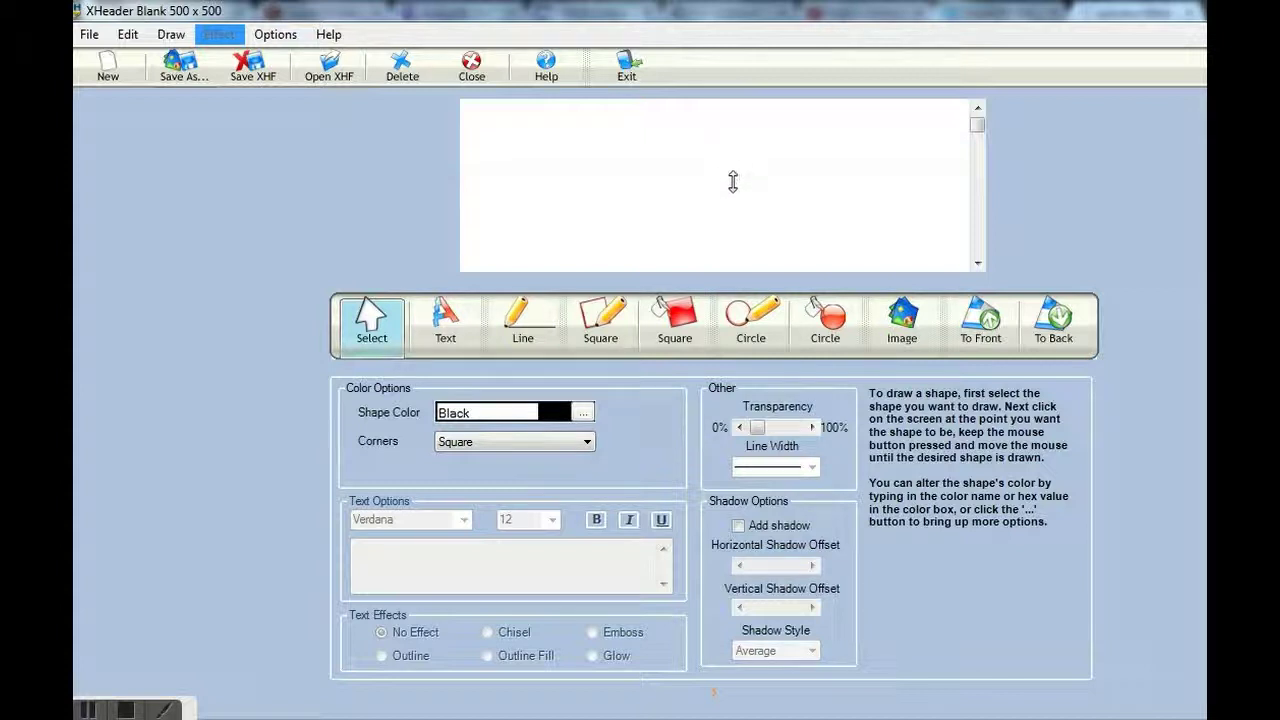
left_click_drag(733, 181, 731, 263)
key("Delete")
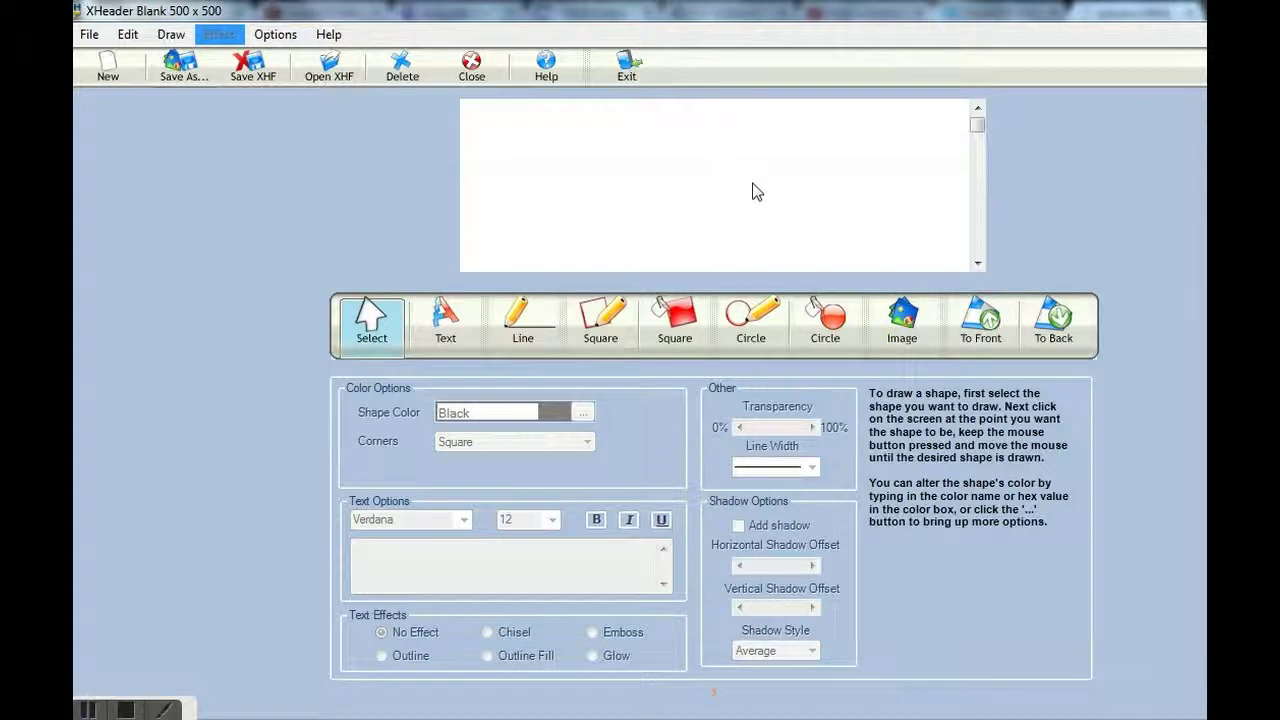
Draw a black filled square near the top of the canvas and widen it to the full canvas width
left_click(675, 322)
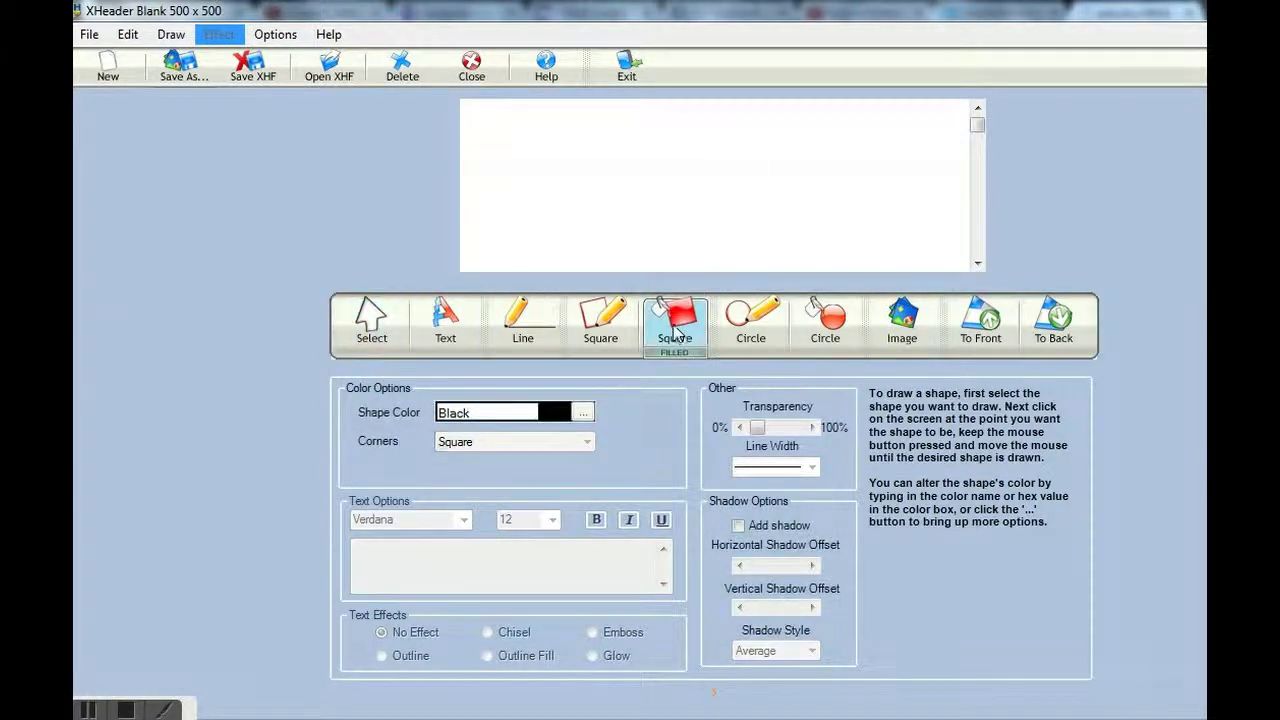
left_click(728, 130)
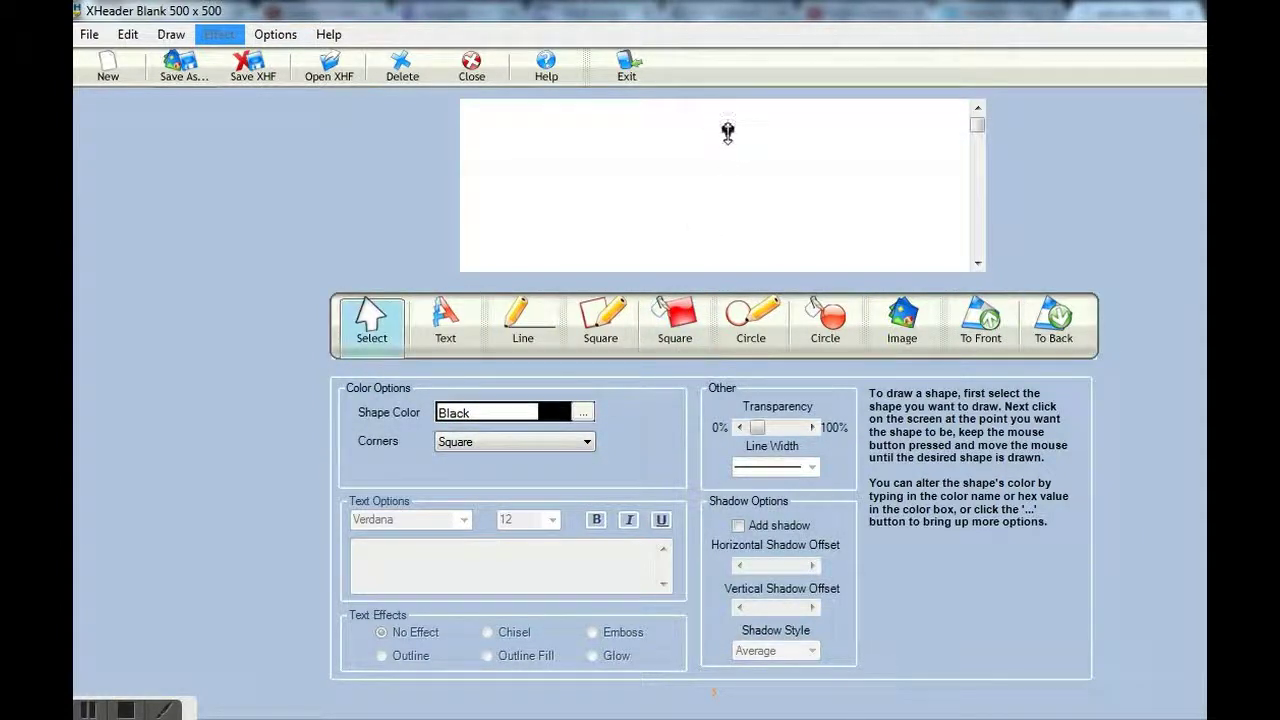
left_click_drag(728, 143, 728, 194)
left_click_drag(730, 161, 995, 163)
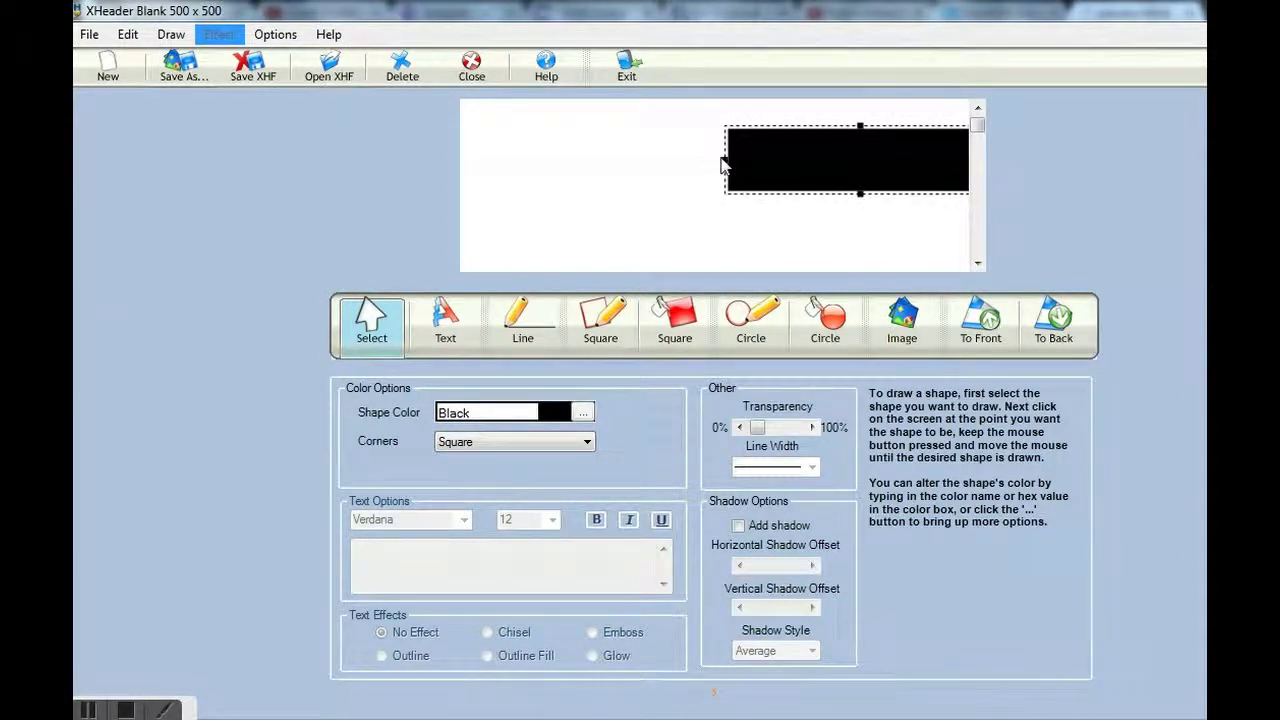
left_click_drag(724, 158, 441, 152)
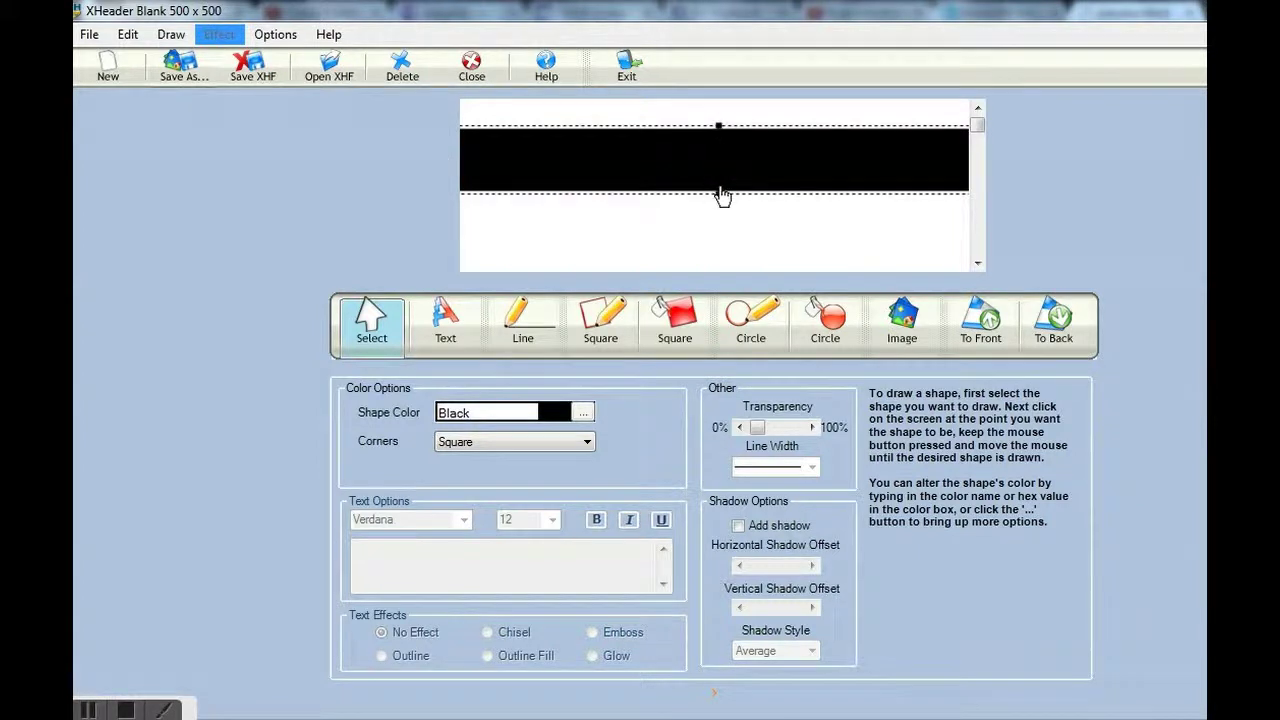
Stretch the black shape upward and downward until it covers the full height of the canvas
left_click_drag(718, 193, 724, 360)
left_click(706, 155)
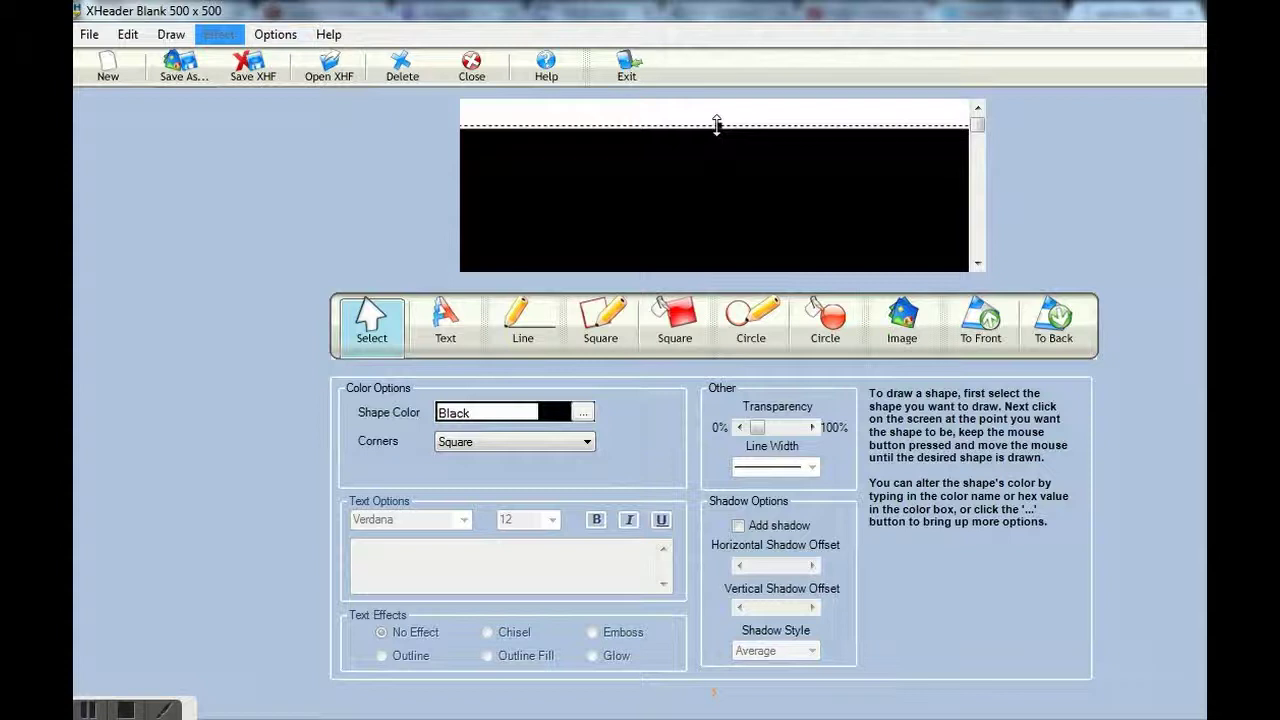
left_click_drag(716, 123, 716, 36)
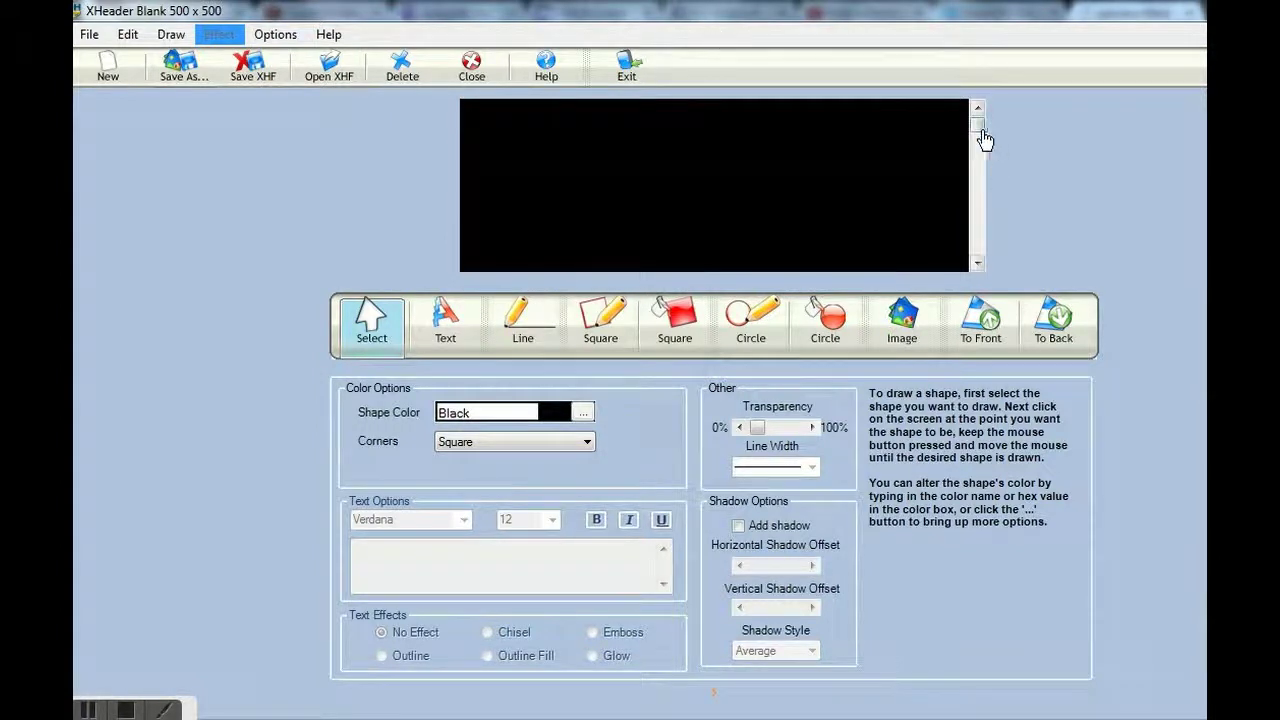
left_click_drag(977, 128, 976, 252)
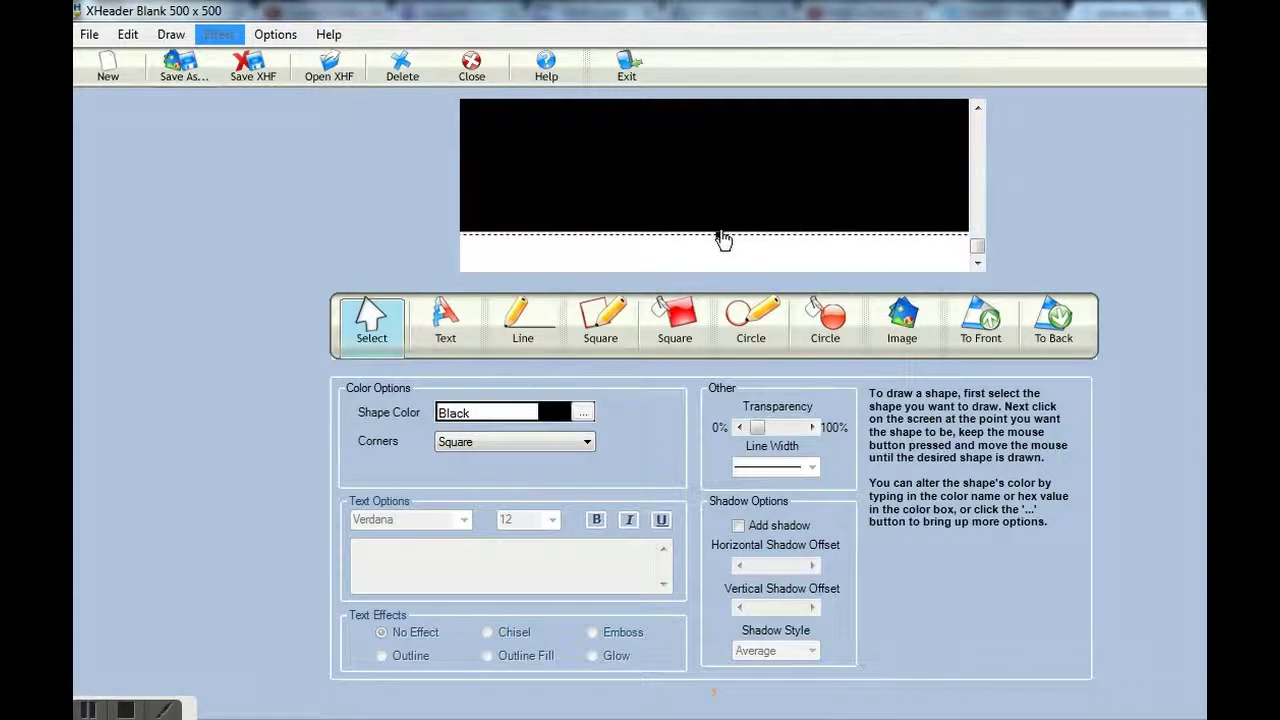
left_click_drag(719, 232, 716, 332)
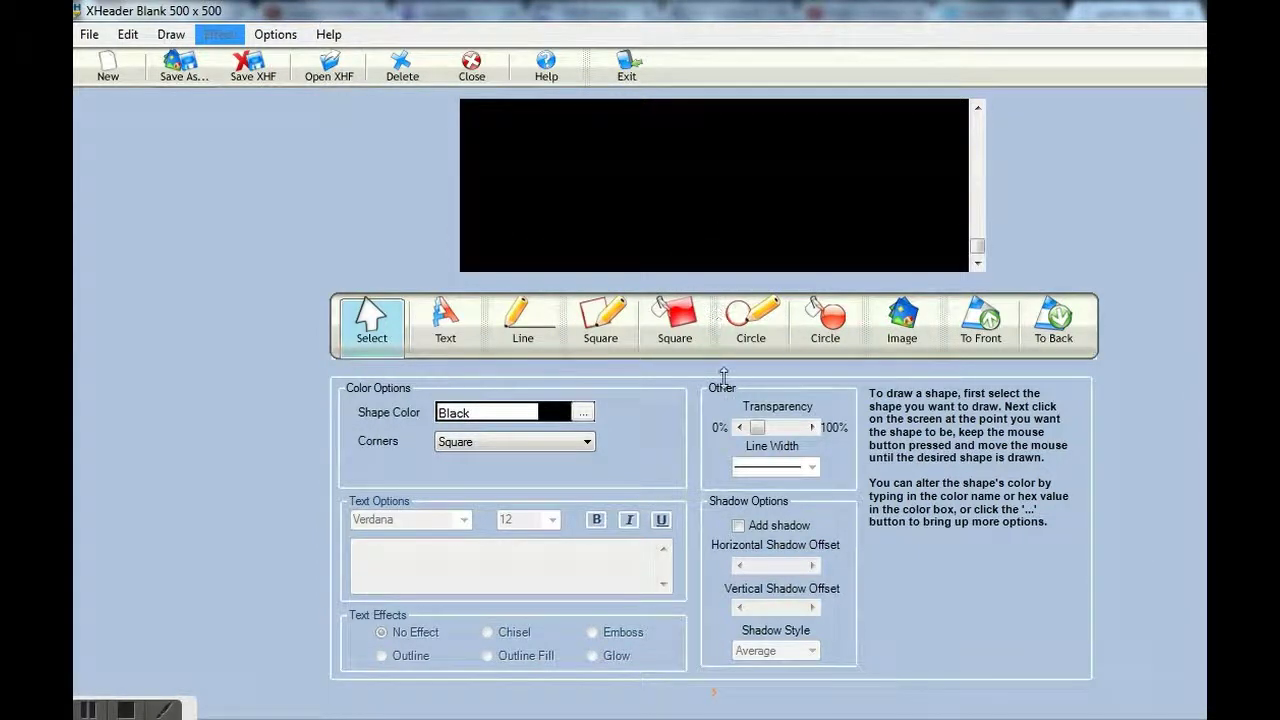
mouse_move(978, 250)
left_mouse_down()
mouse_move(977, 122)
mouse_move(979, 258)
left_mouse_up()
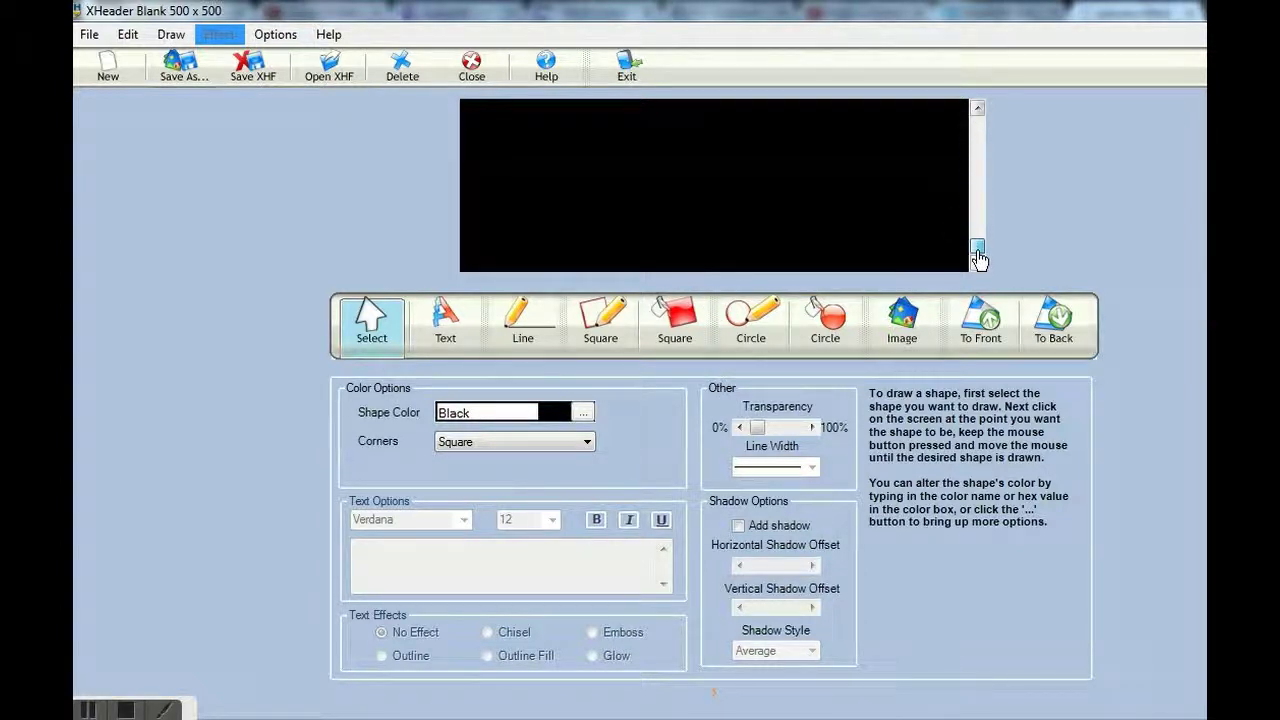
Find BIMGETABETTERTOOLS on the Desktop by searching for "BIM", insert it, and move it up above the canvas's lower edge
left_click(903, 322)
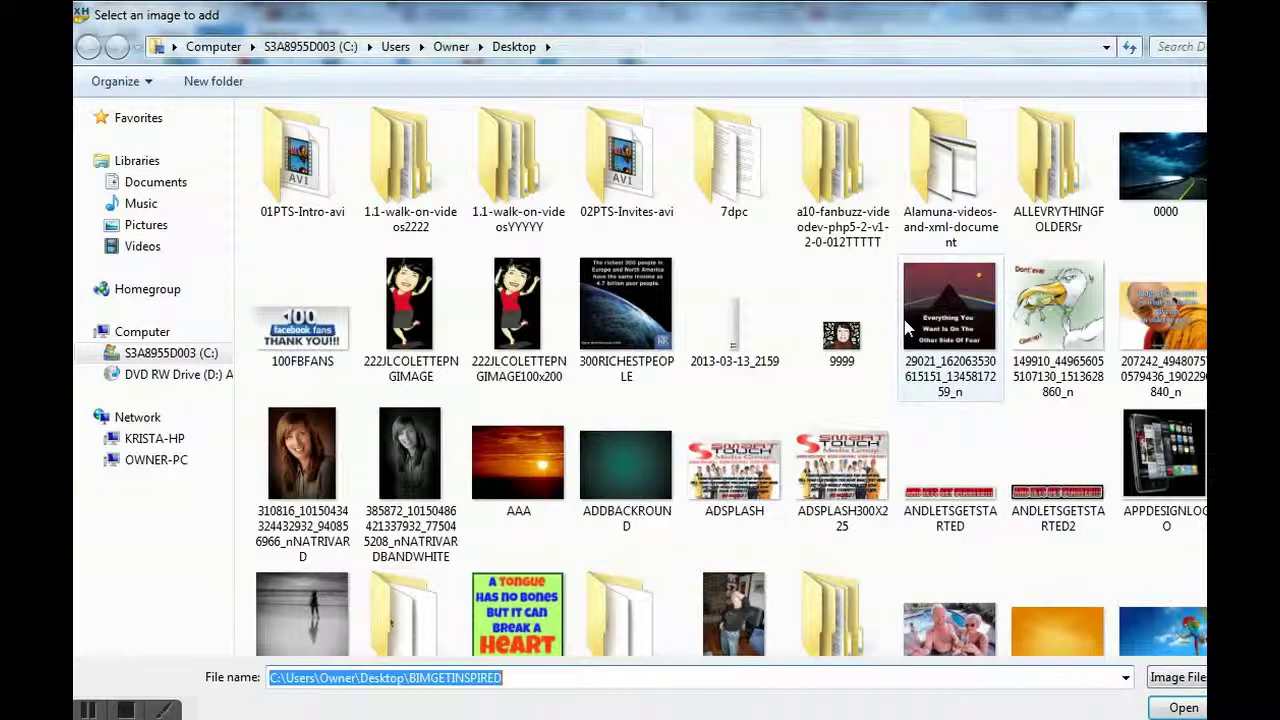
left_click(1157, 50)
type("BIM")
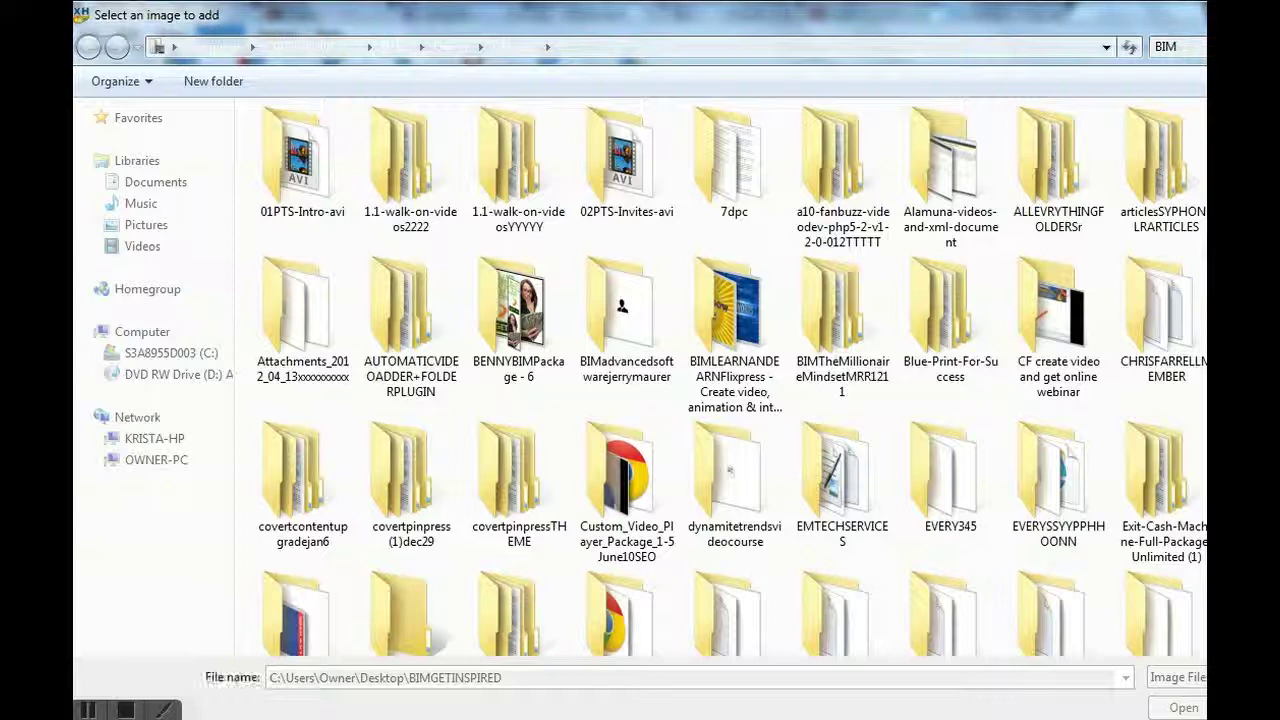
scroll(866, 268, "down", 5)
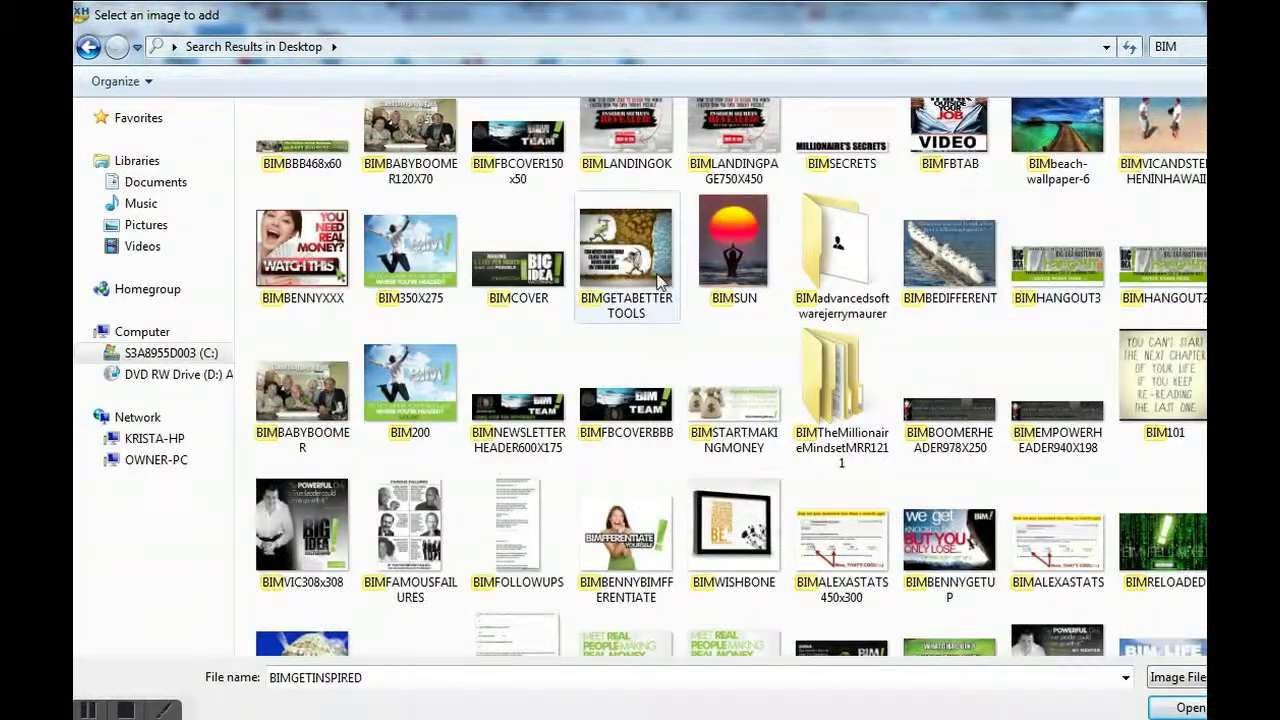
double_click(626, 245)
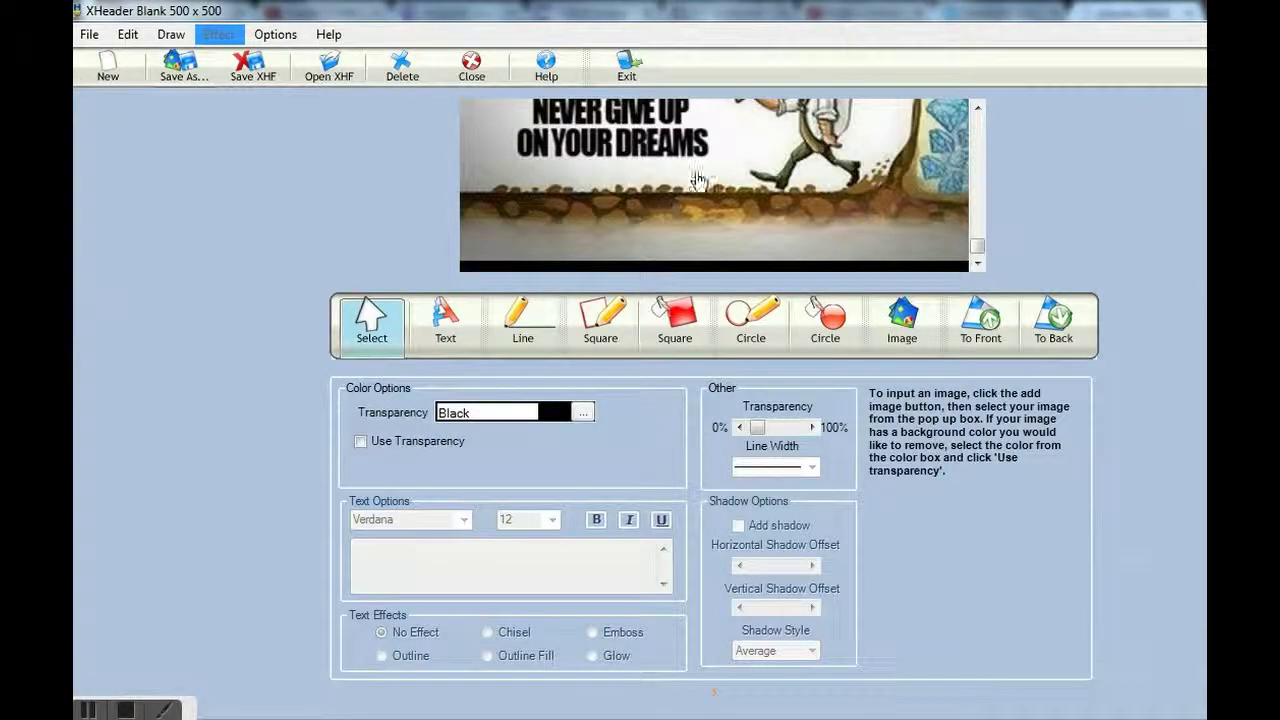
left_click(702, 185)
left_click_drag(702, 185, 702, 123)
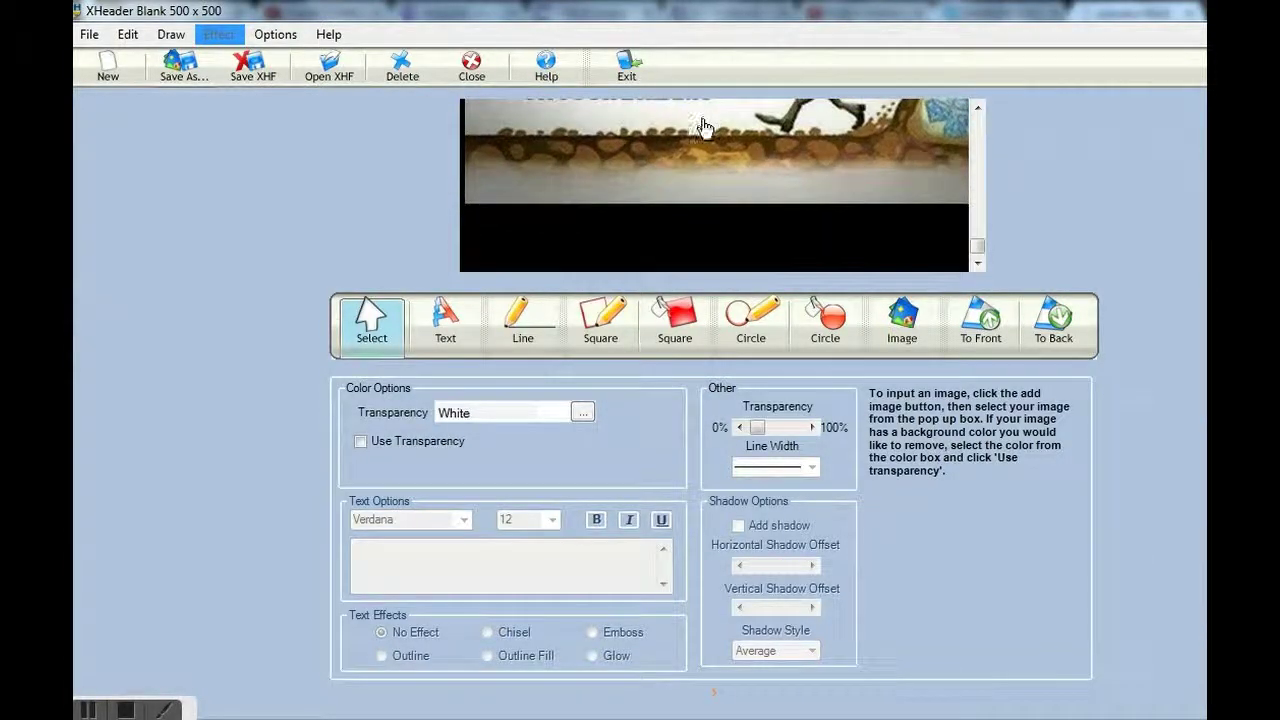
Change the background shape's colour to the web colour BlanchedAlmond
left_click(691, 251)
left_click(584, 418)
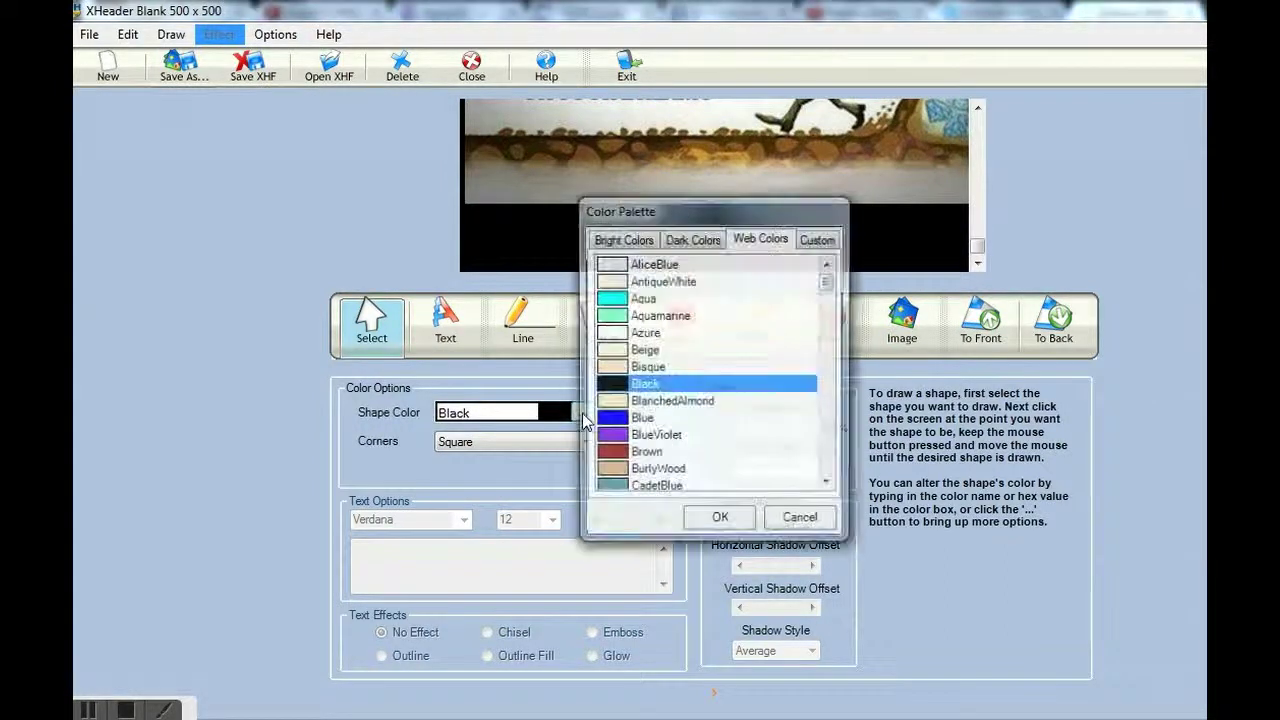
left_click(612, 403)
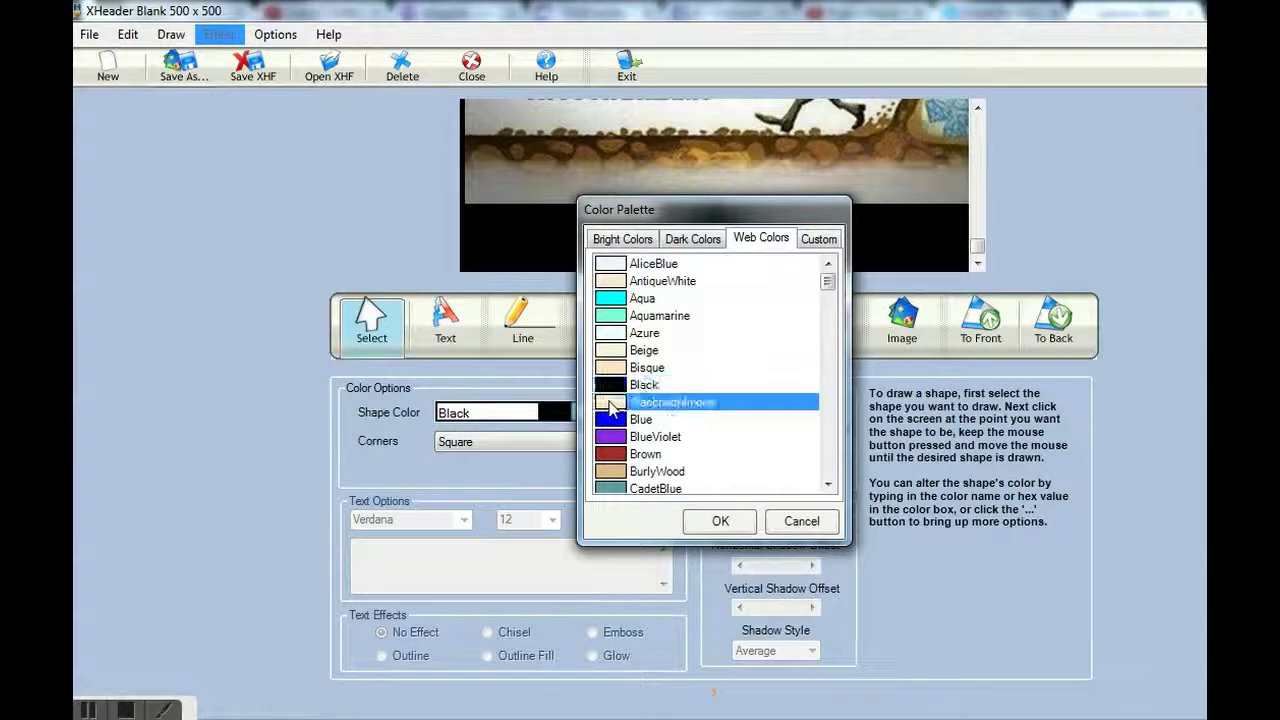
left_click(720, 521)
Shrink the digger picture to leave side margins and position it at the lower edge of the canvas
left_click(716, 154)
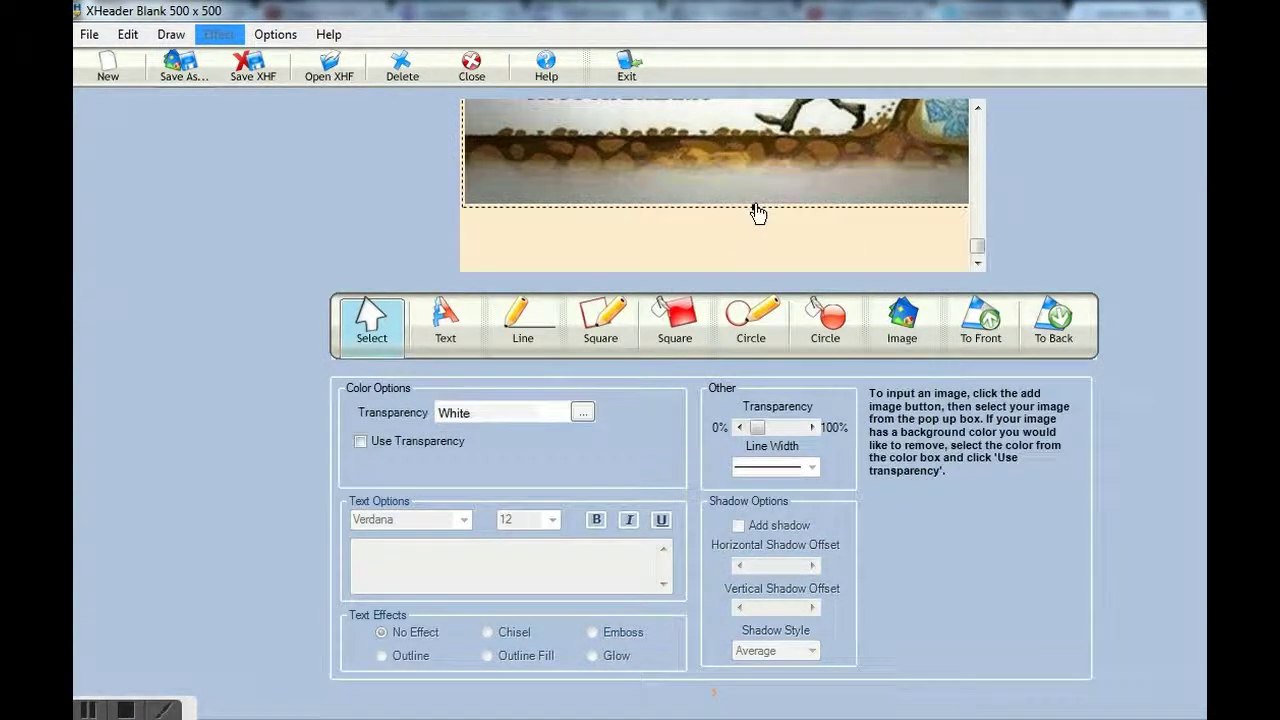
left_click_drag(755, 201, 714, 254)
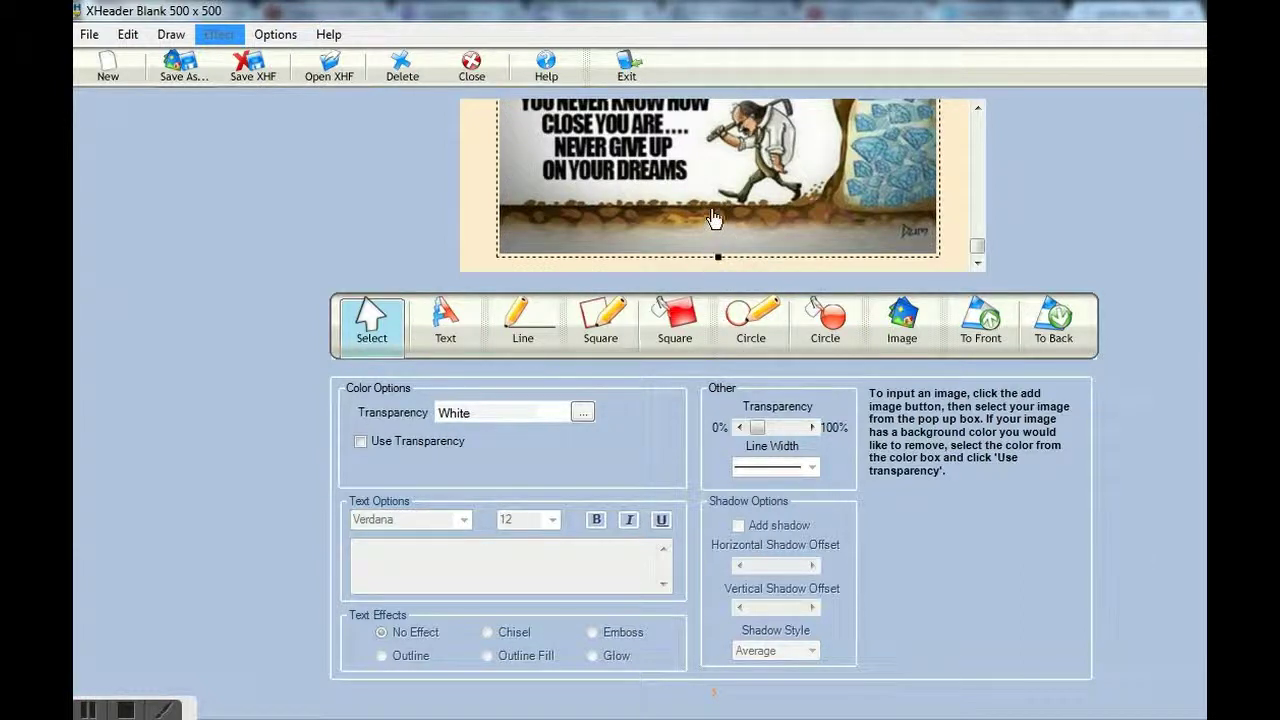
left_click_drag(714, 225, 710, 268)
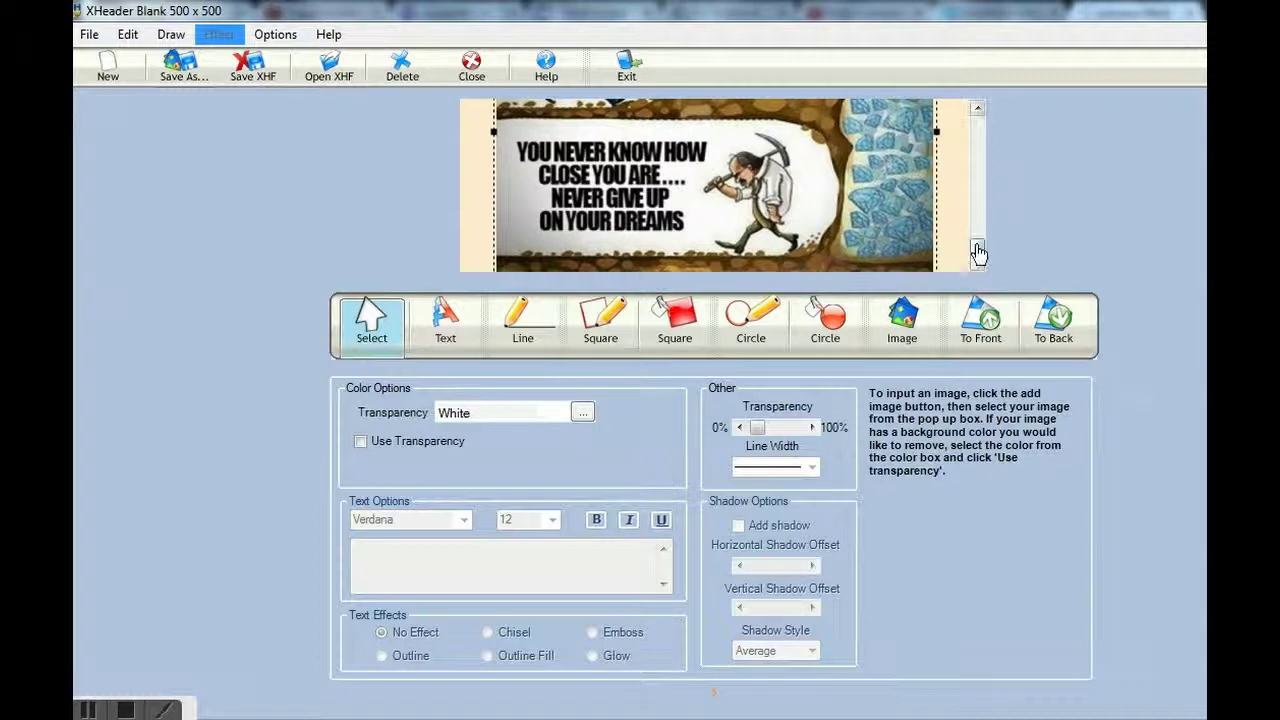
Start inserting another image and search the Desktop for "BIM"
left_click_drag(977, 247, 975, 117)
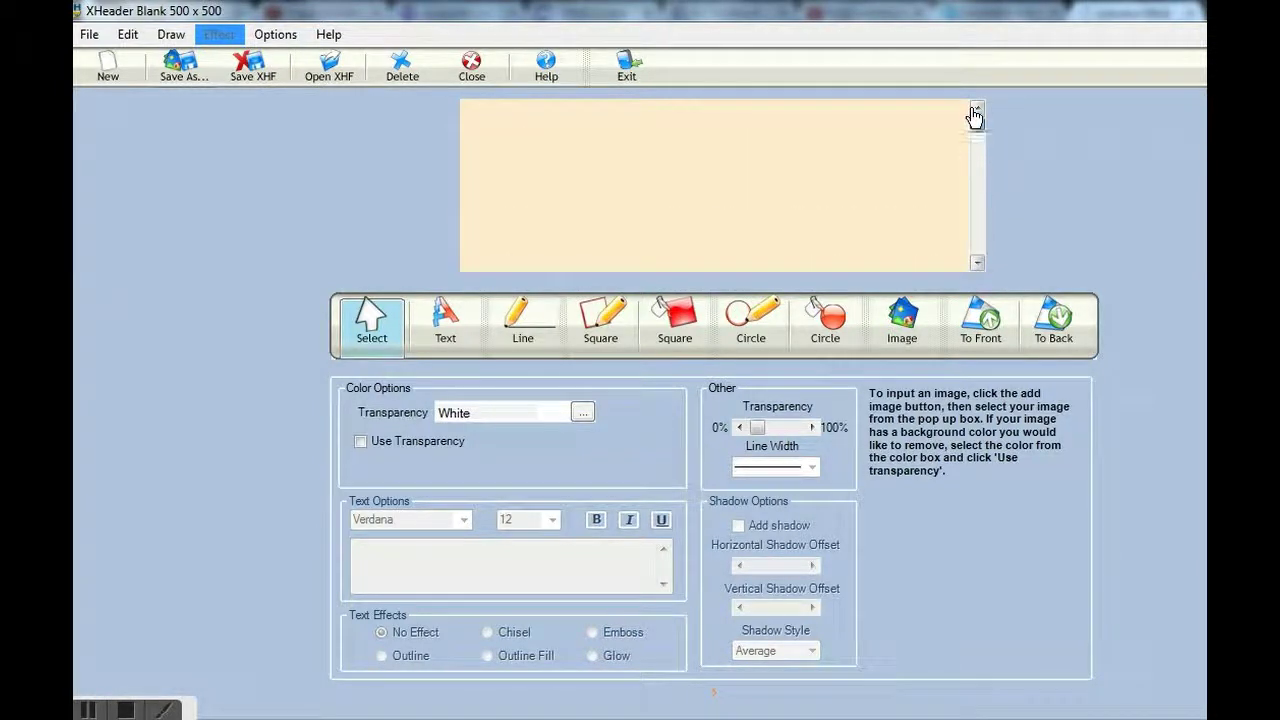
left_click(903, 318)
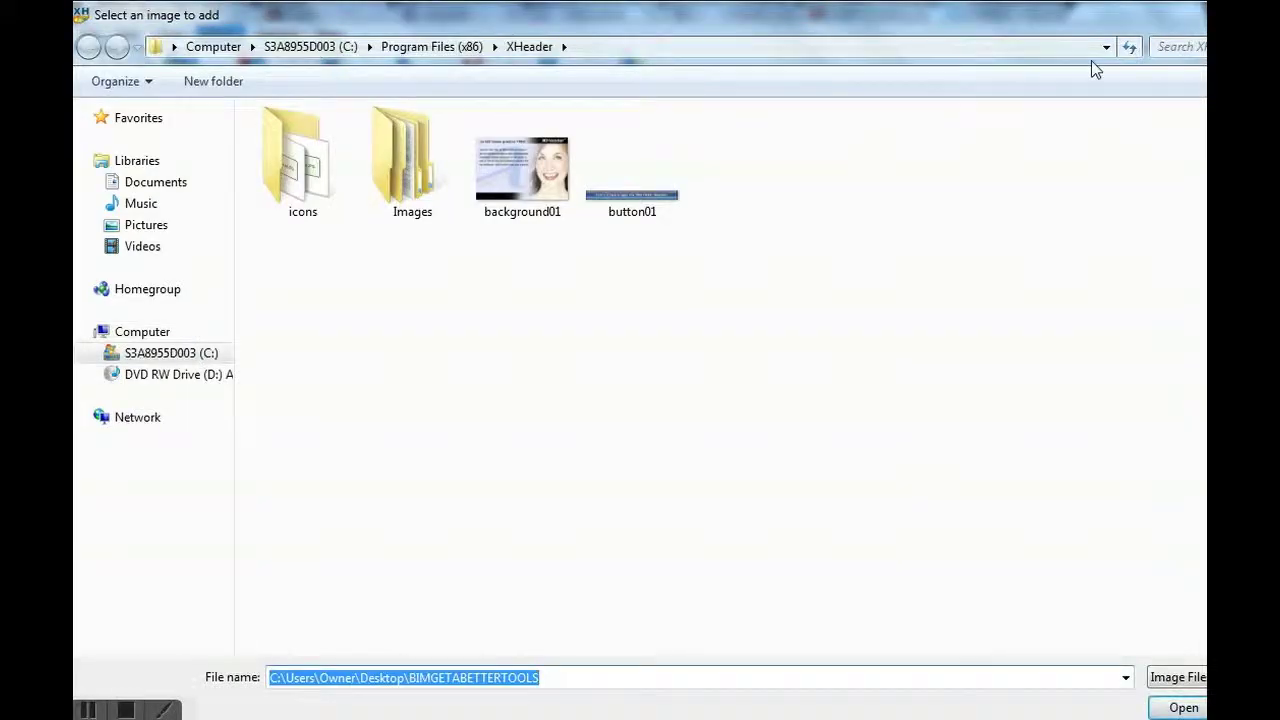
left_click(1105, 47)
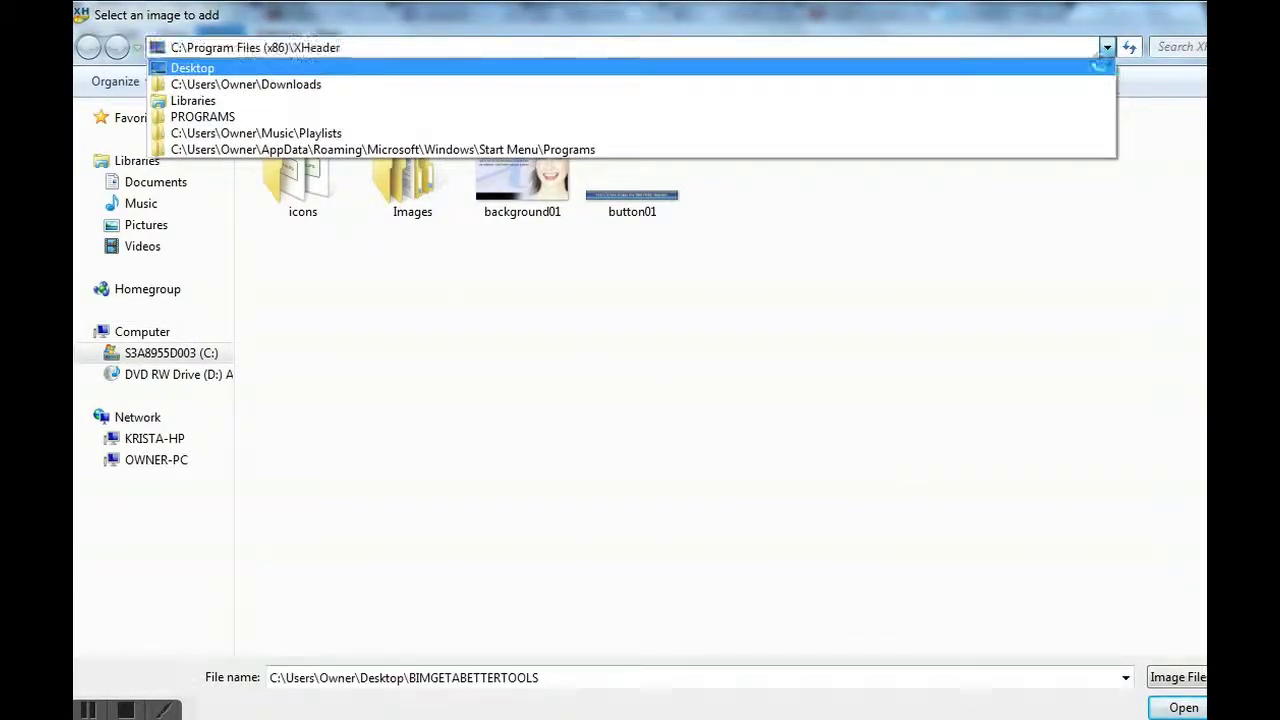
left_click(1100, 66)
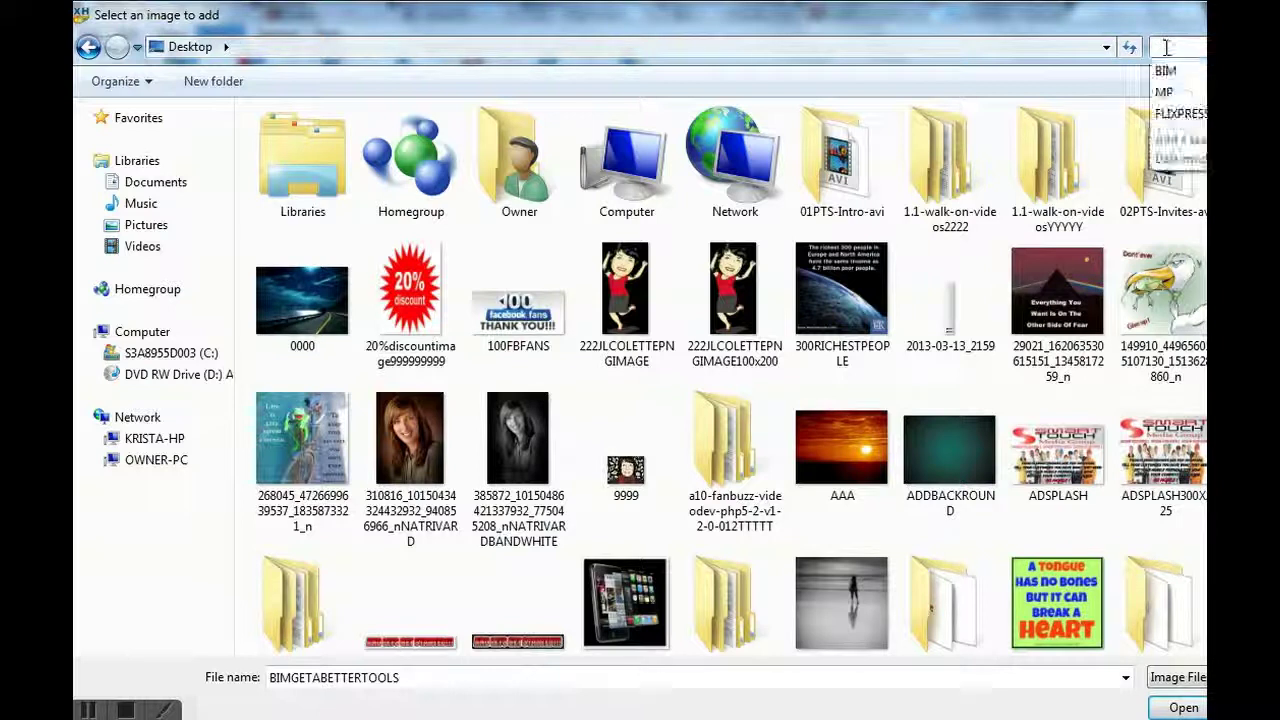
left_click(1165, 70)
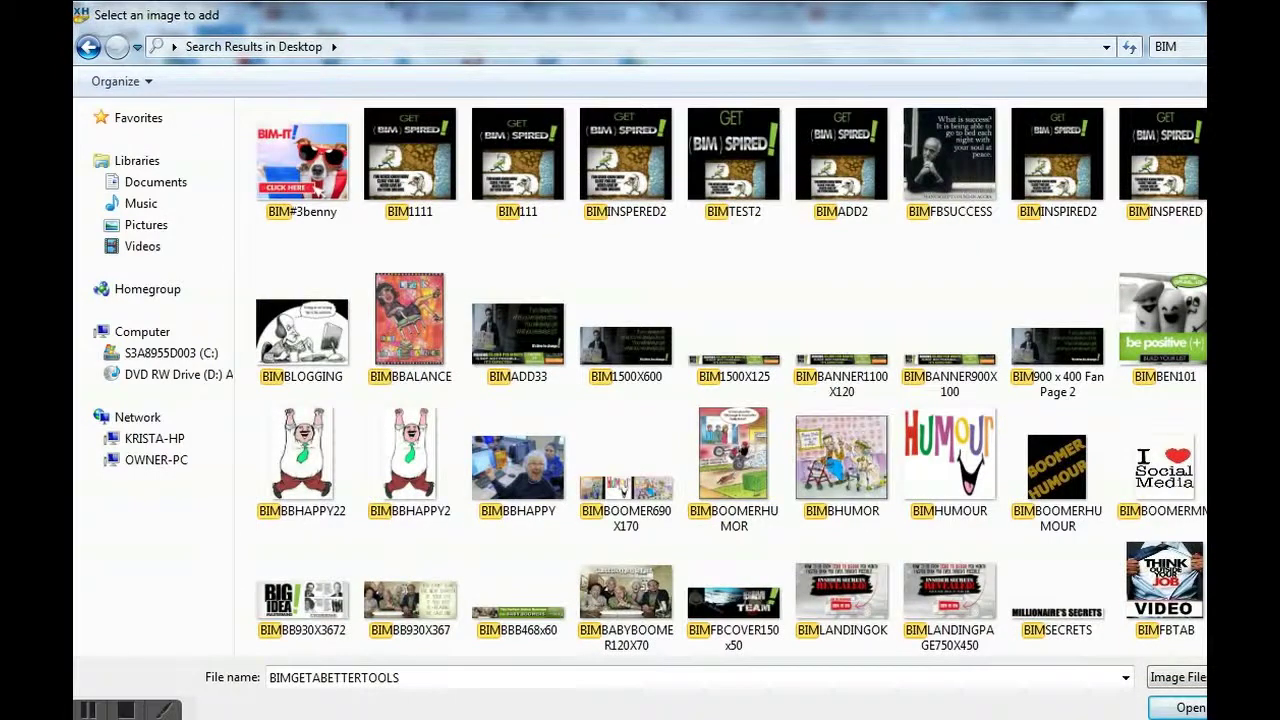
Find BIMGETINSPIRED among the search results and insert it at the top of the canvas
scroll(437, 150, "down", 10)
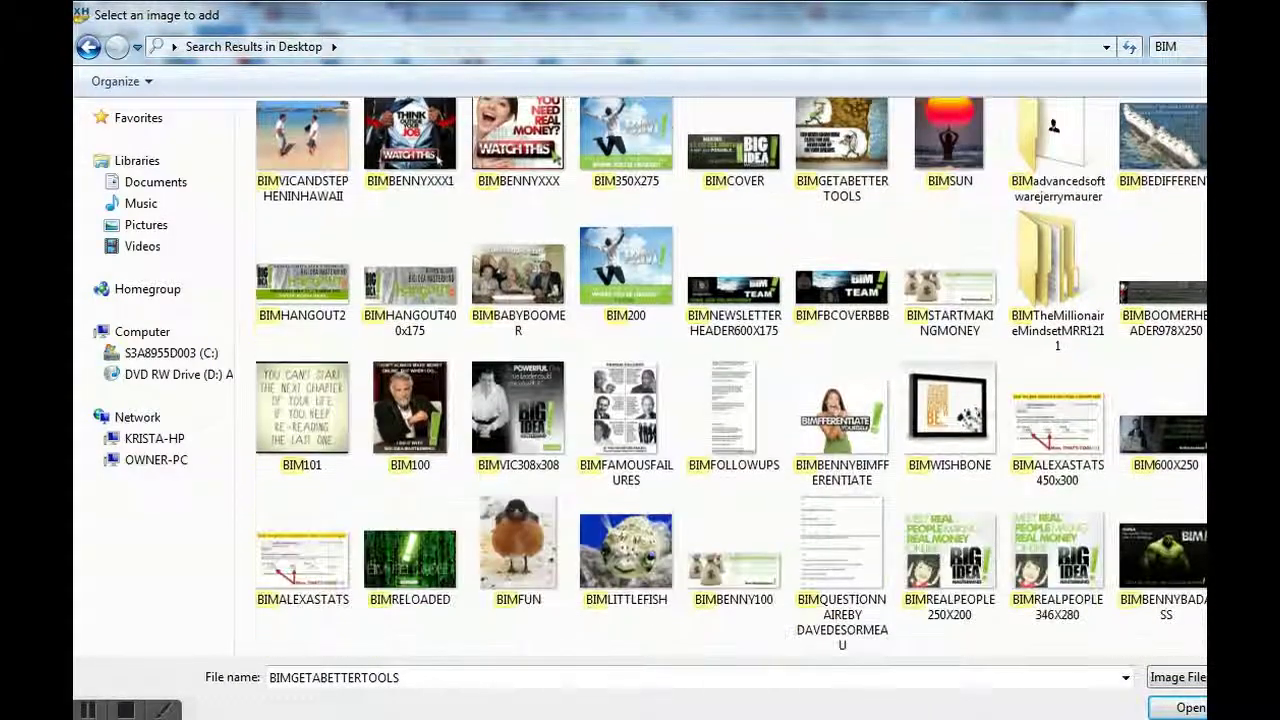
scroll(438, 157, "down", 10)
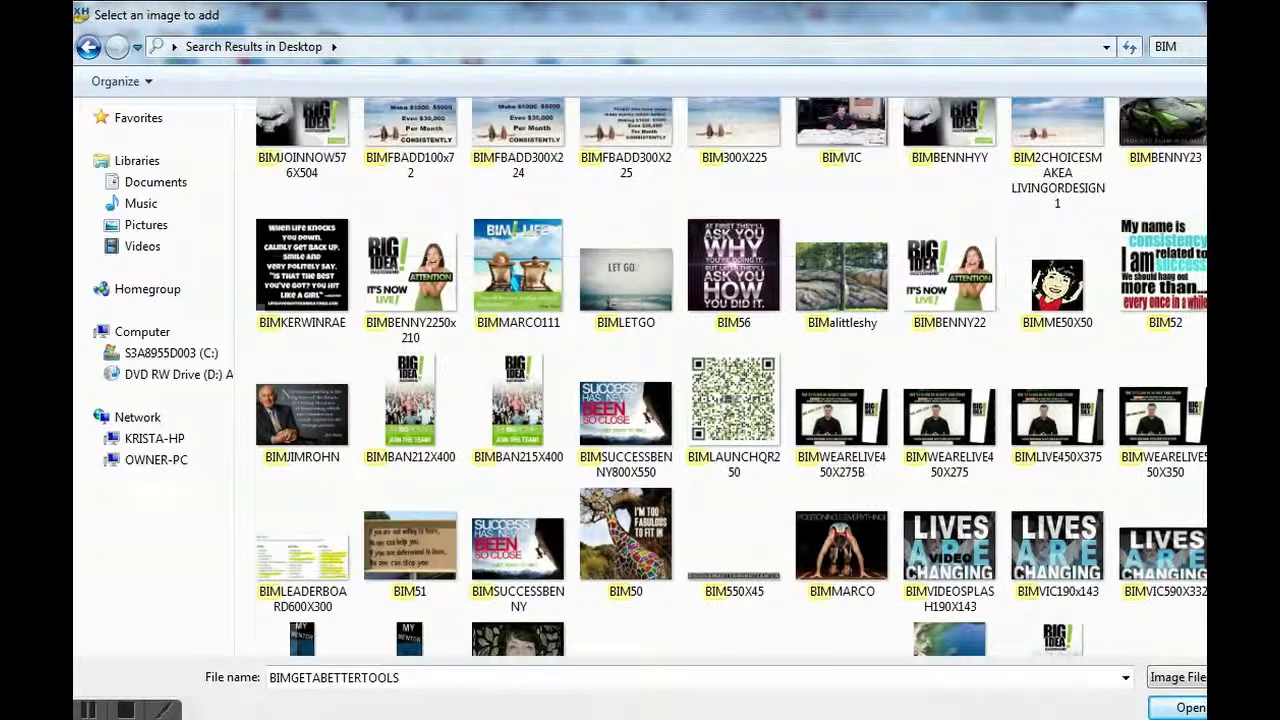
scroll(720, 376, "down", 10)
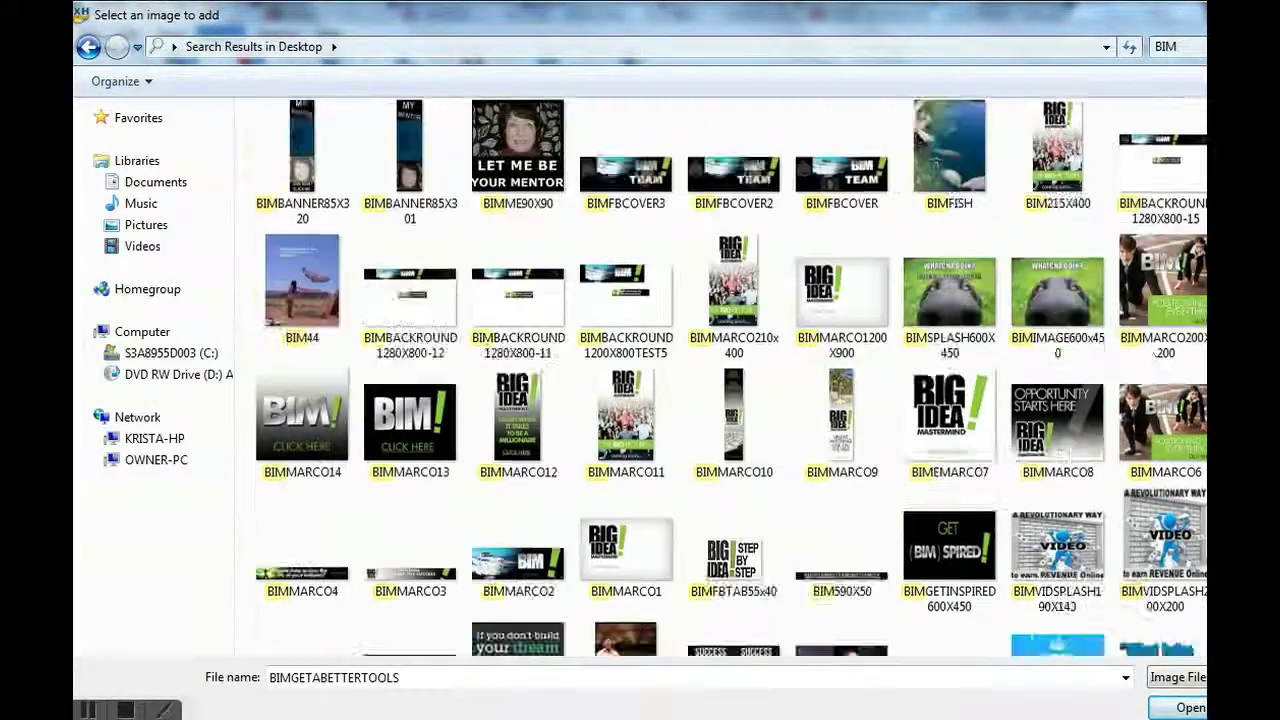
scroll(731, 376, "down", 10)
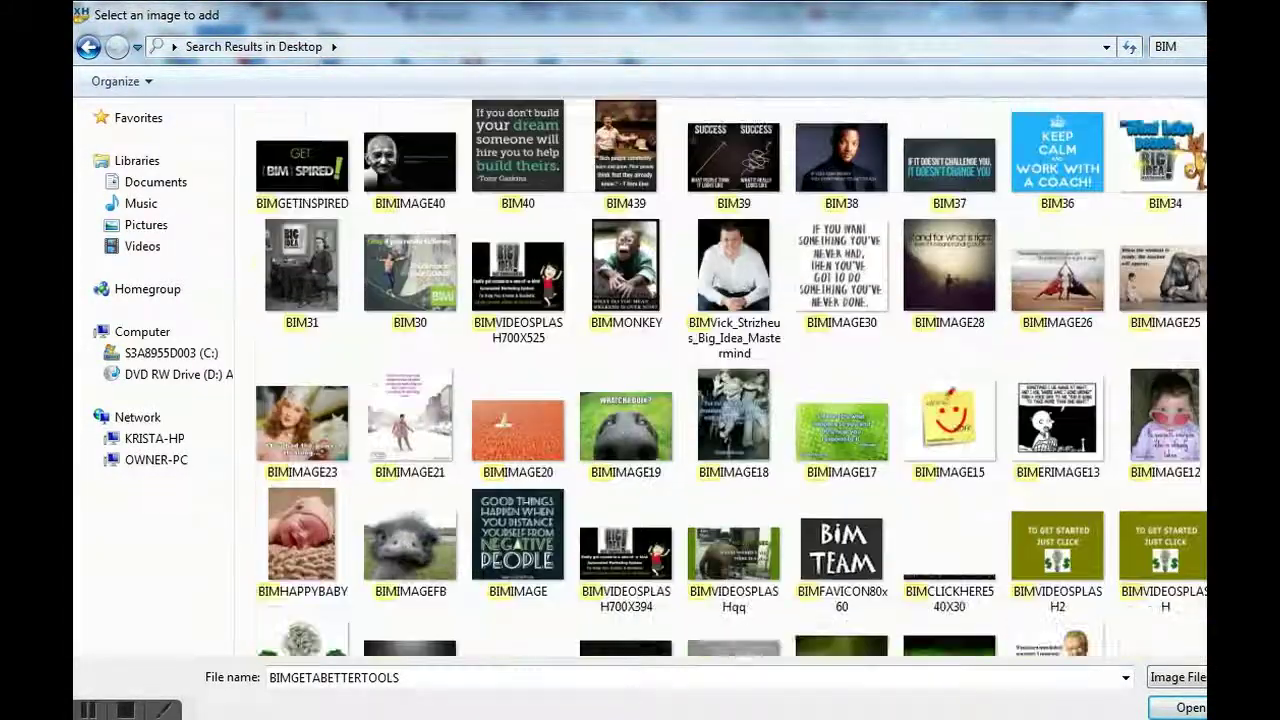
scroll(720, 376, "down", 3)
scroll(730, 376, "up", 9)
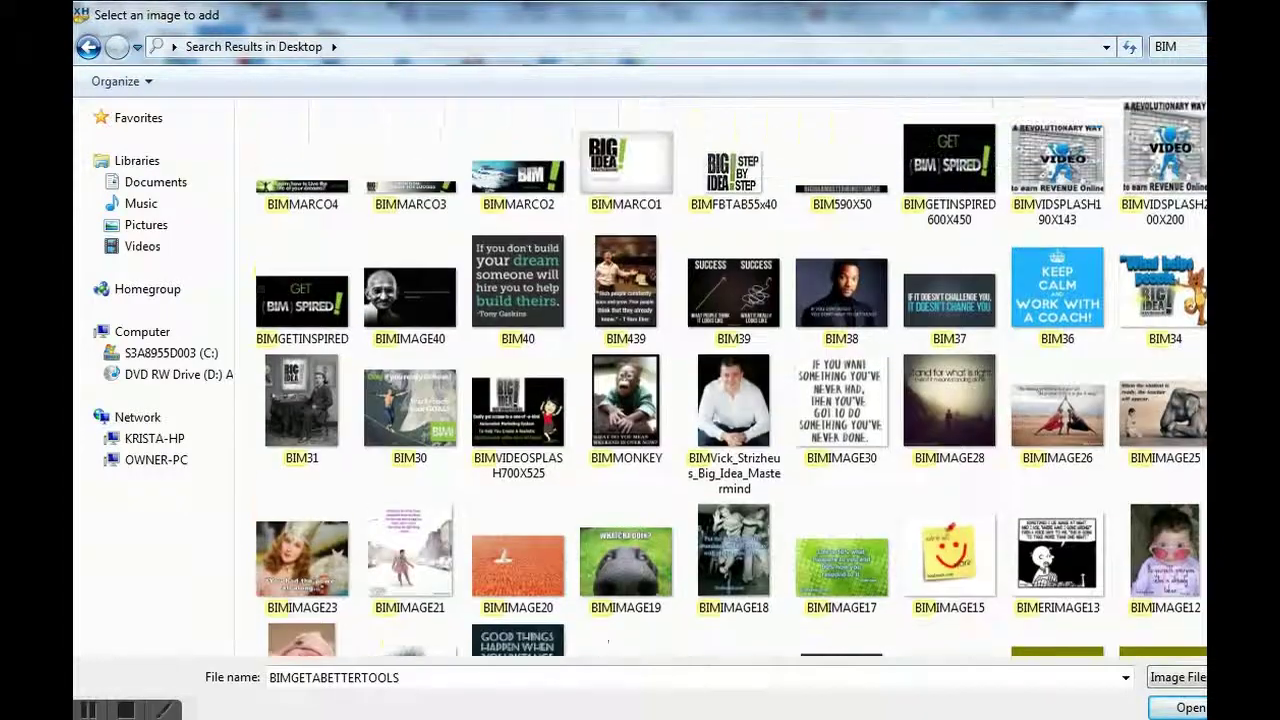
scroll(730, 376, "up", 1)
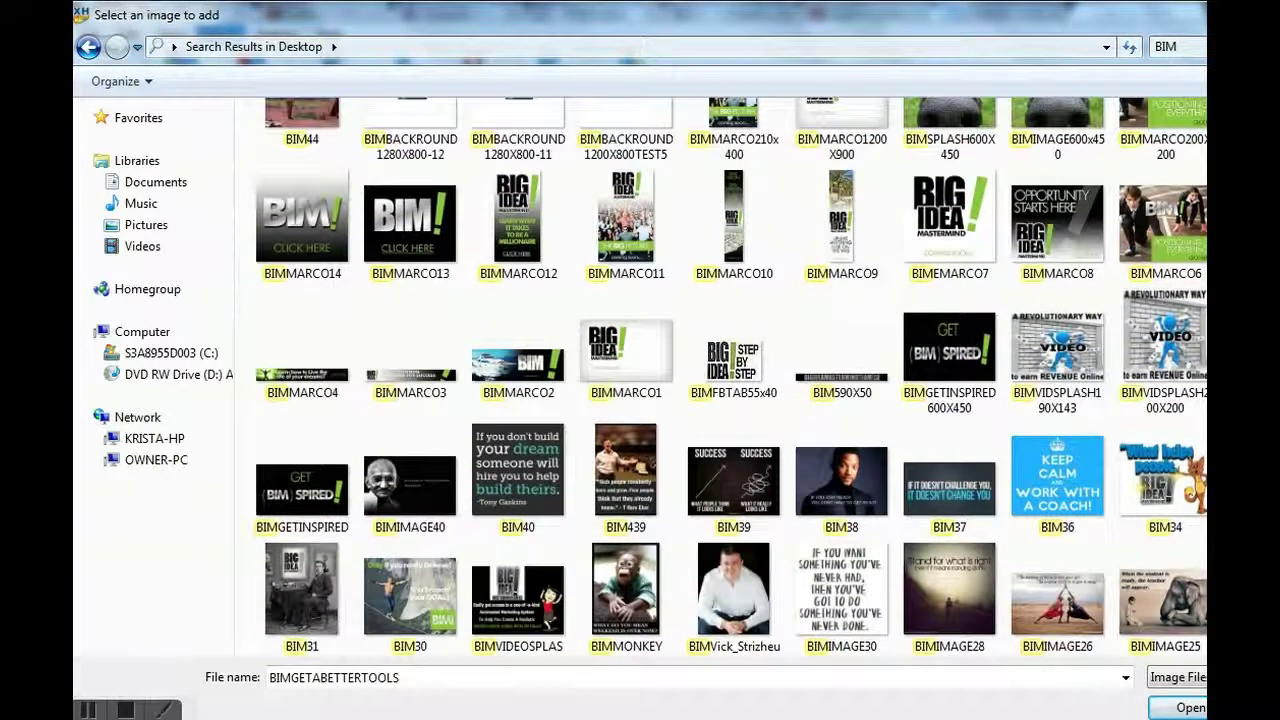
scroll(730, 376, "up", 1)
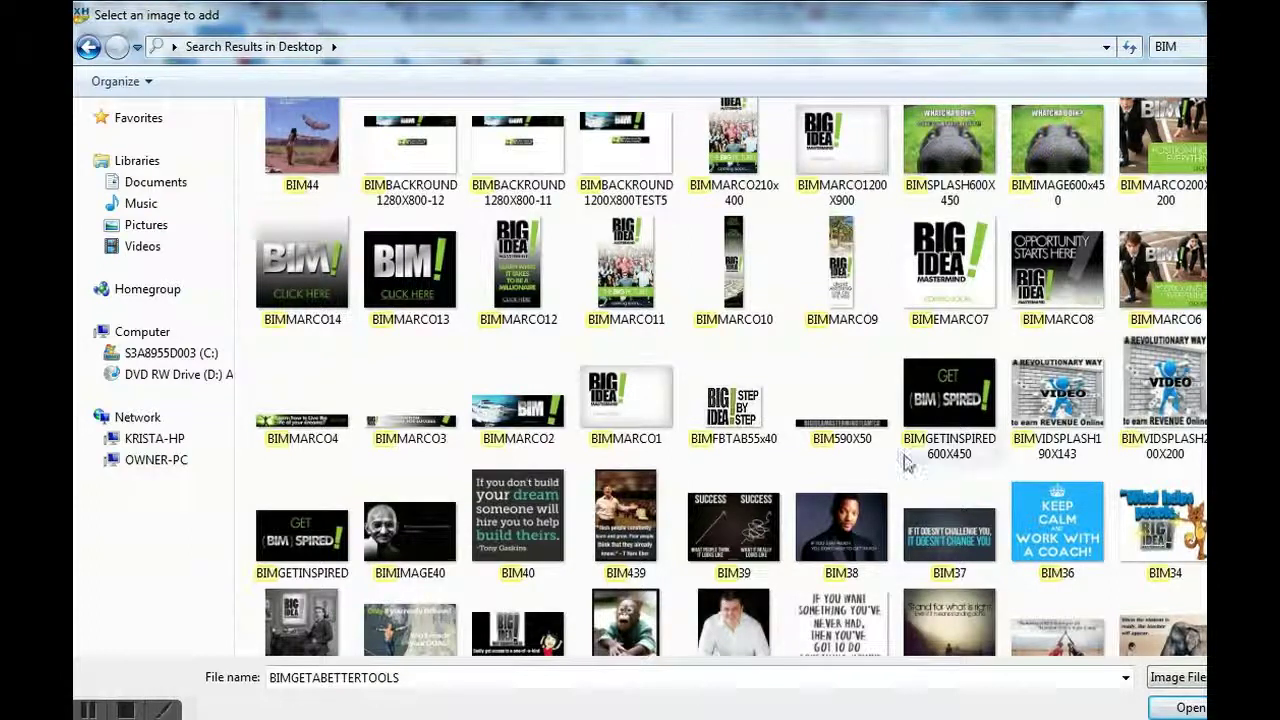
left_click(300, 555)
double_click(301, 556)
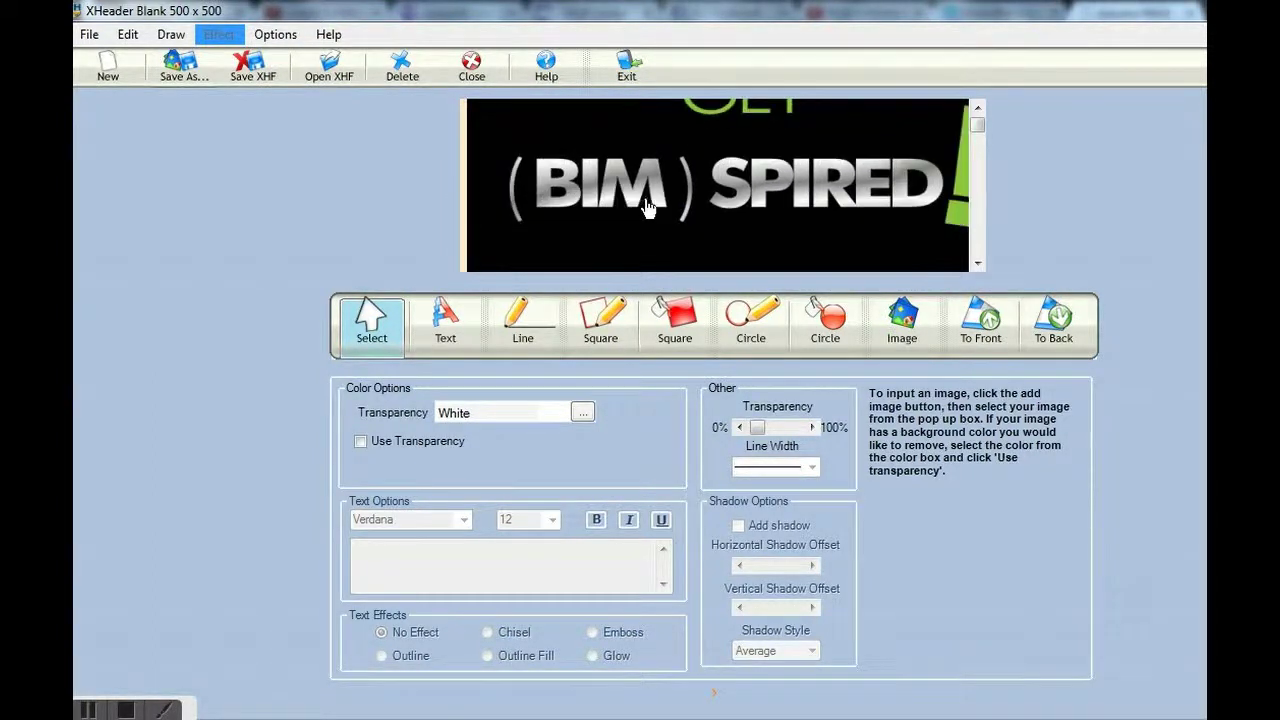
Shrink the GET (BIM)SPIRED! picture to fit within the canvas width and position it above the digger picture
left_click(703, 191)
left_click_drag(705, 200, 706, 217)
left_click(706, 197)
left_click_drag(706, 197, 708, 219)
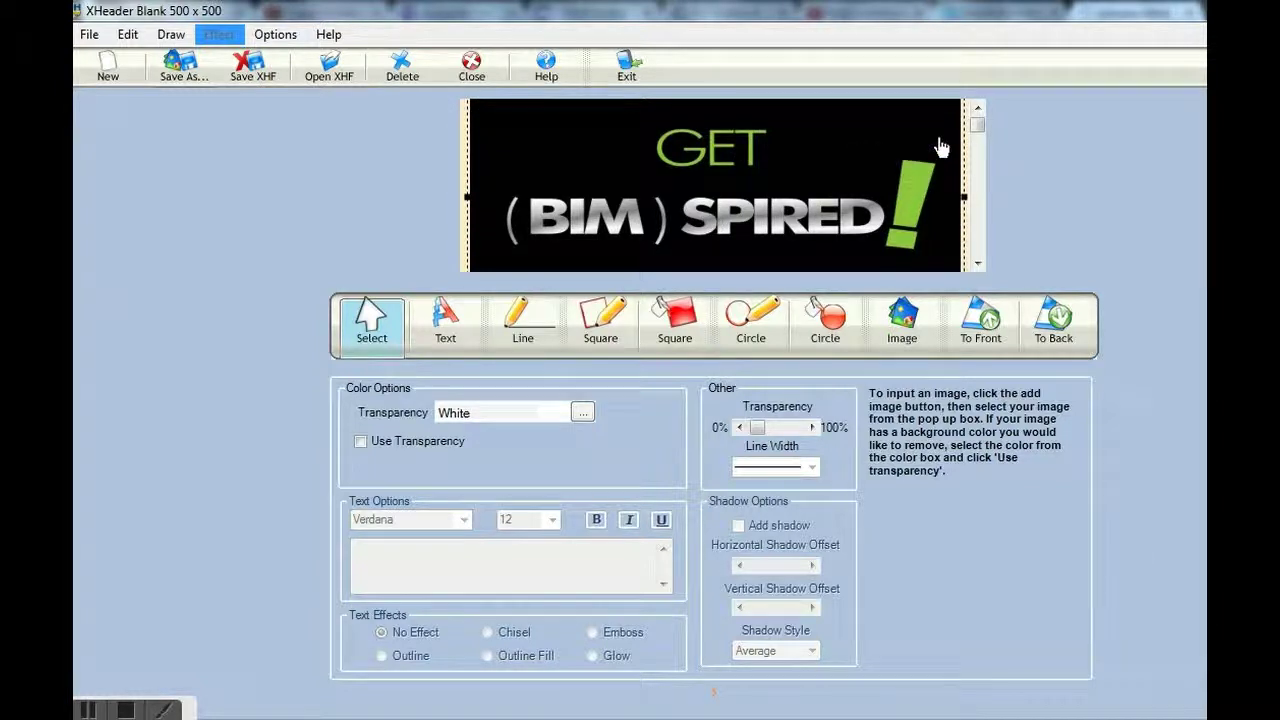
Change the background shape's colour to the web colour Black
left_click_drag(978, 128, 978, 246)
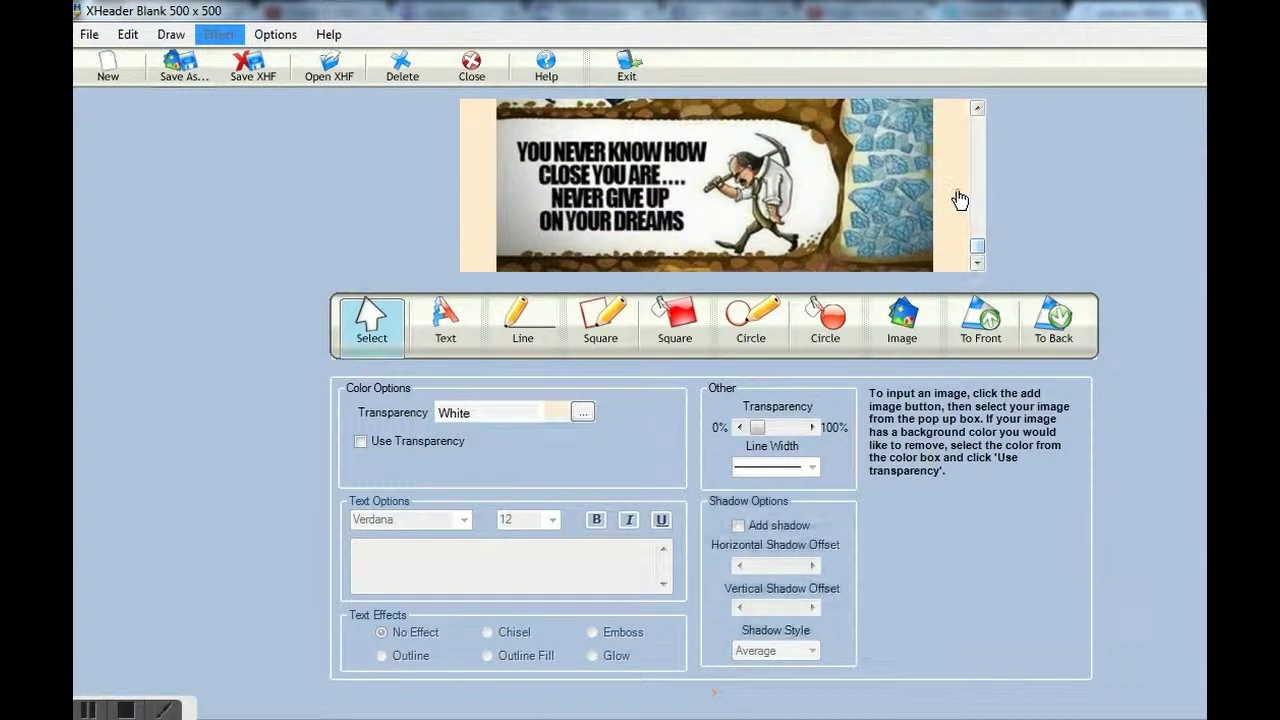
left_click(958, 200)
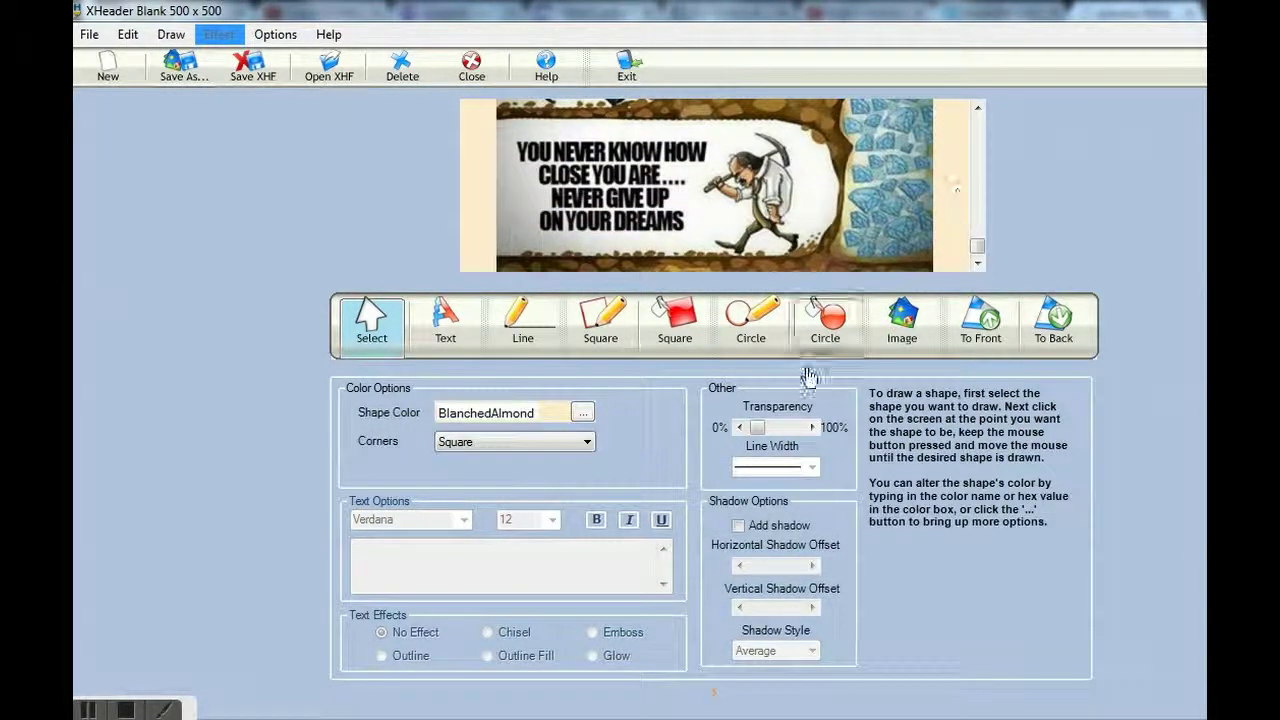
left_click(581, 414)
left_click(607, 385)
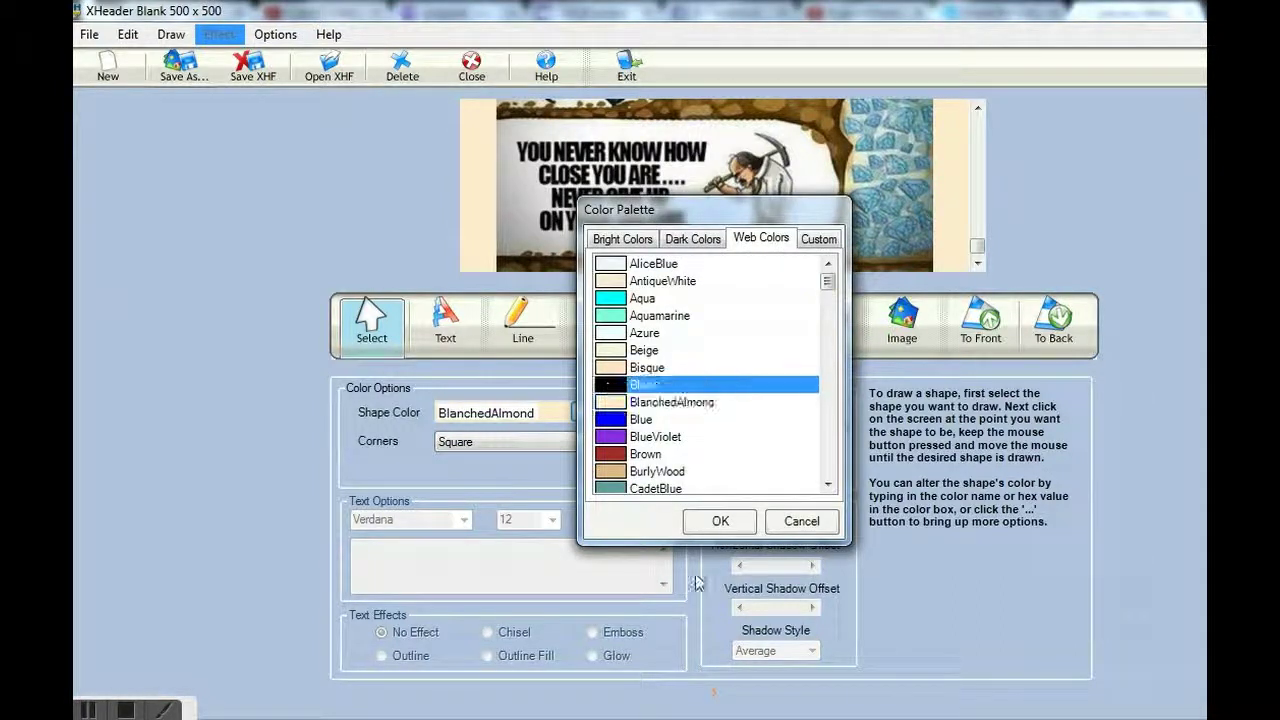
left_click(720, 522)
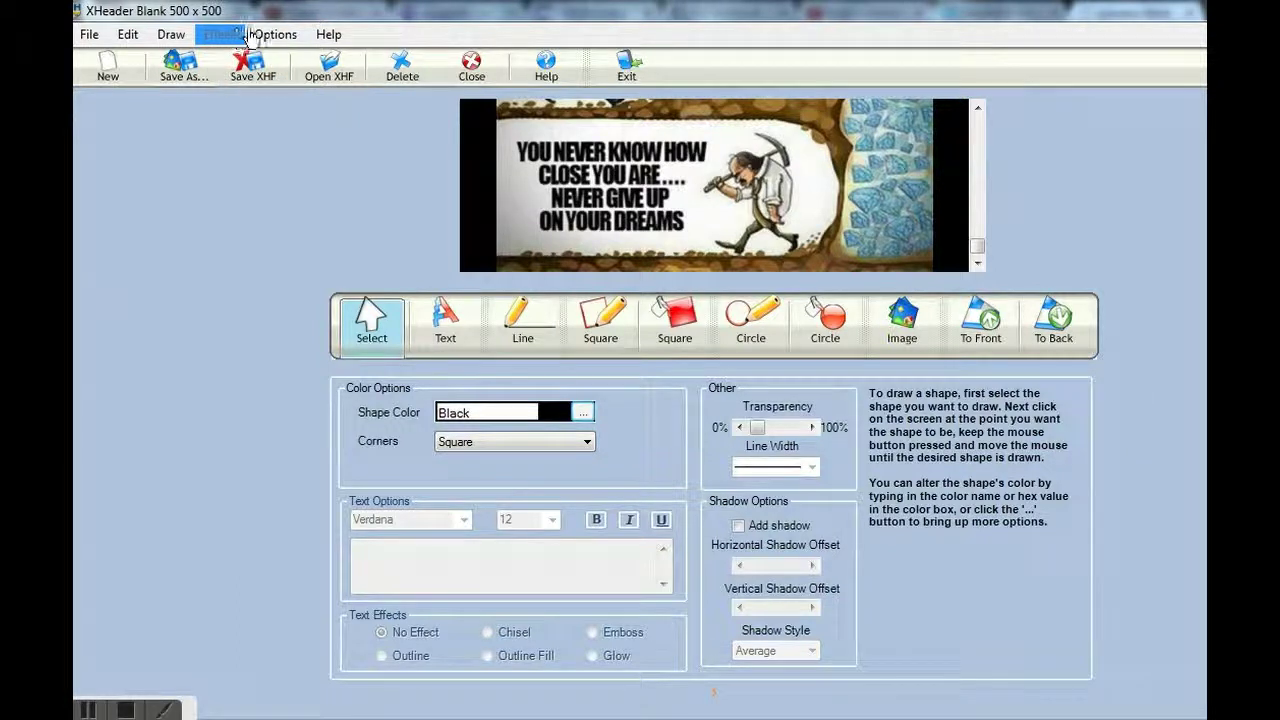
Preview the whole graphic in the browser, then return to XHeader
left_click(283, 42)
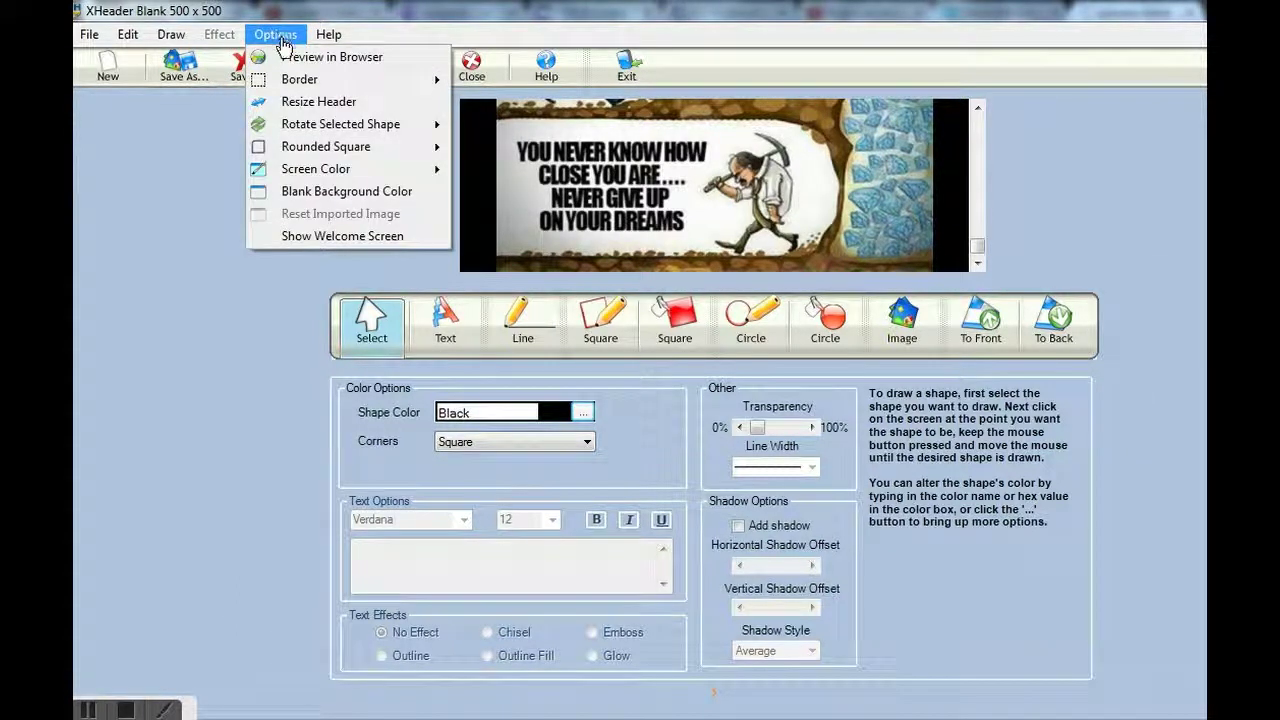
left_click(296, 60)
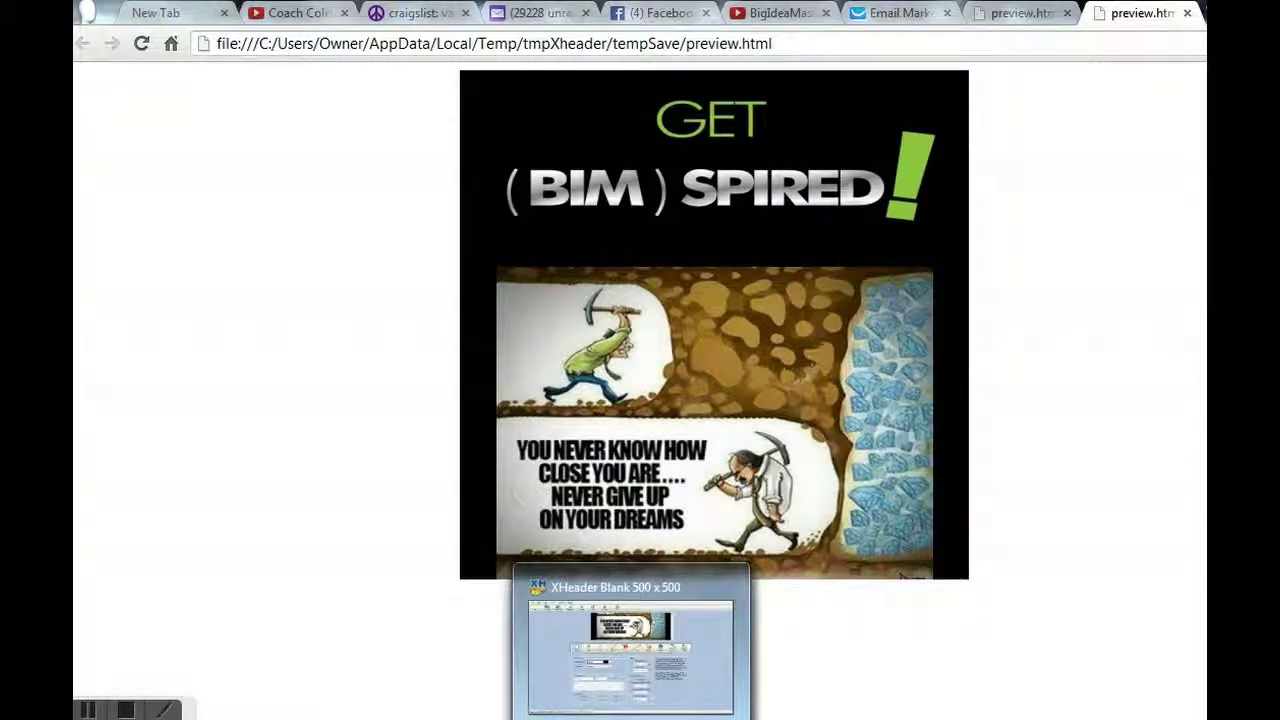
left_click(640, 640)
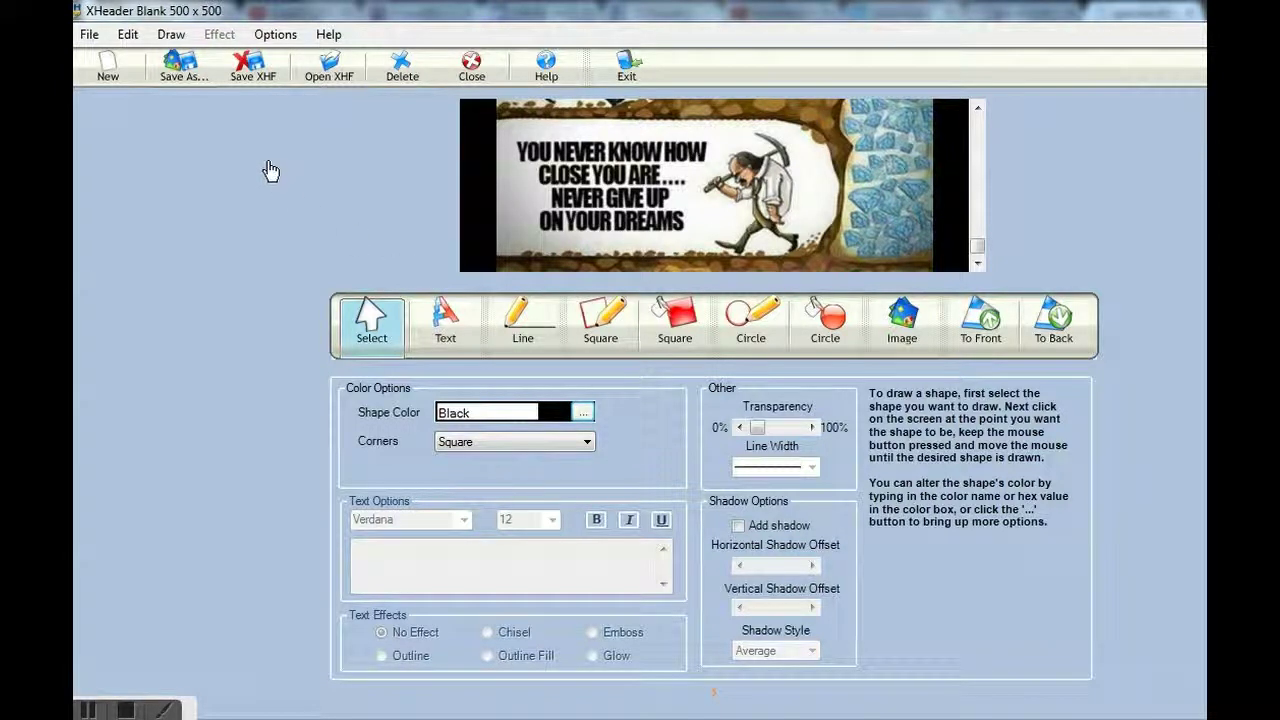
Save the graphic at Superb (100%) quality as the JPG file BIM1111 on the Desktop, replacing the existing file
left_click(185, 68)
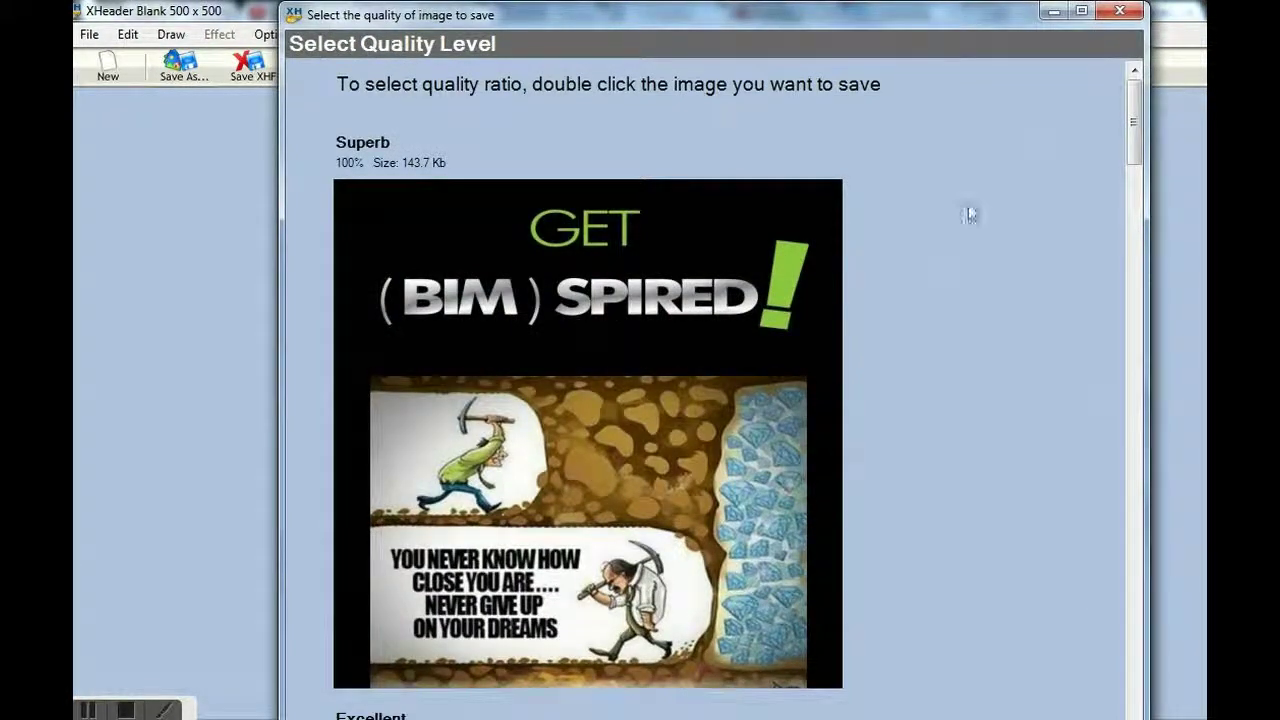
mouse_move(1132, 148)
left_mouse_down()
mouse_move(1131, 243)
mouse_move(1122, 148)
left_mouse_up()
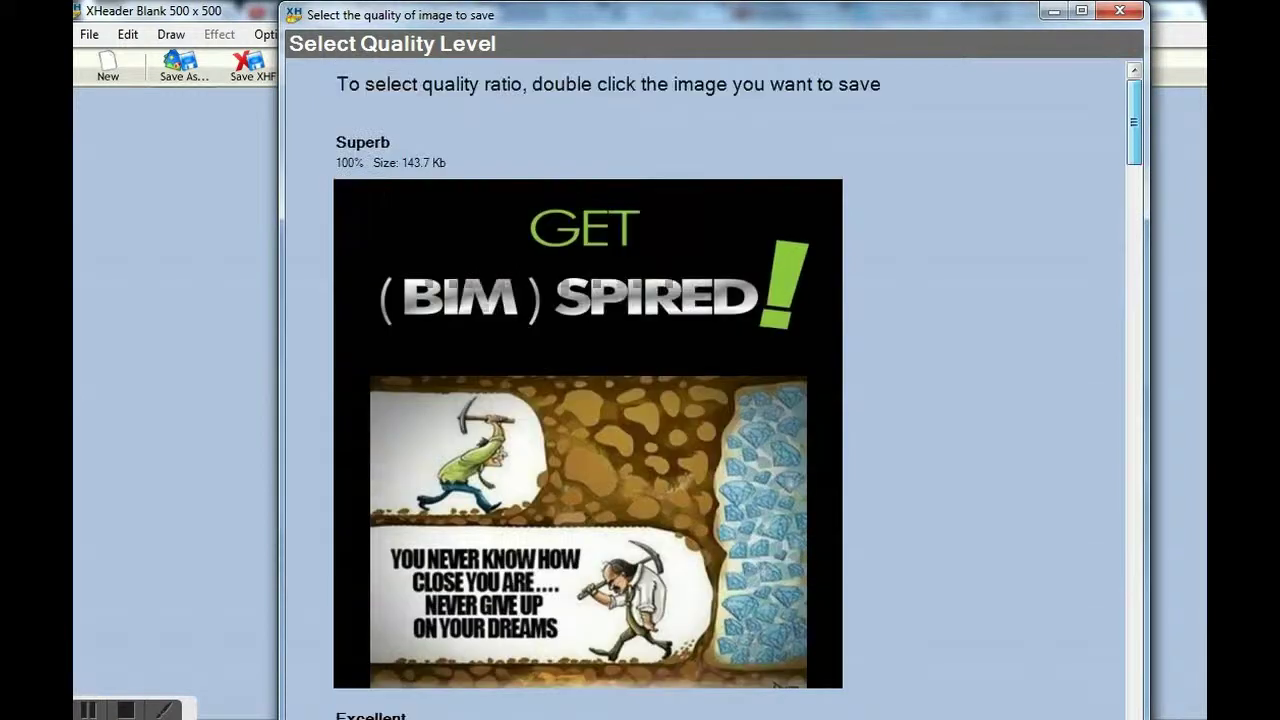
double_click(598, 345)
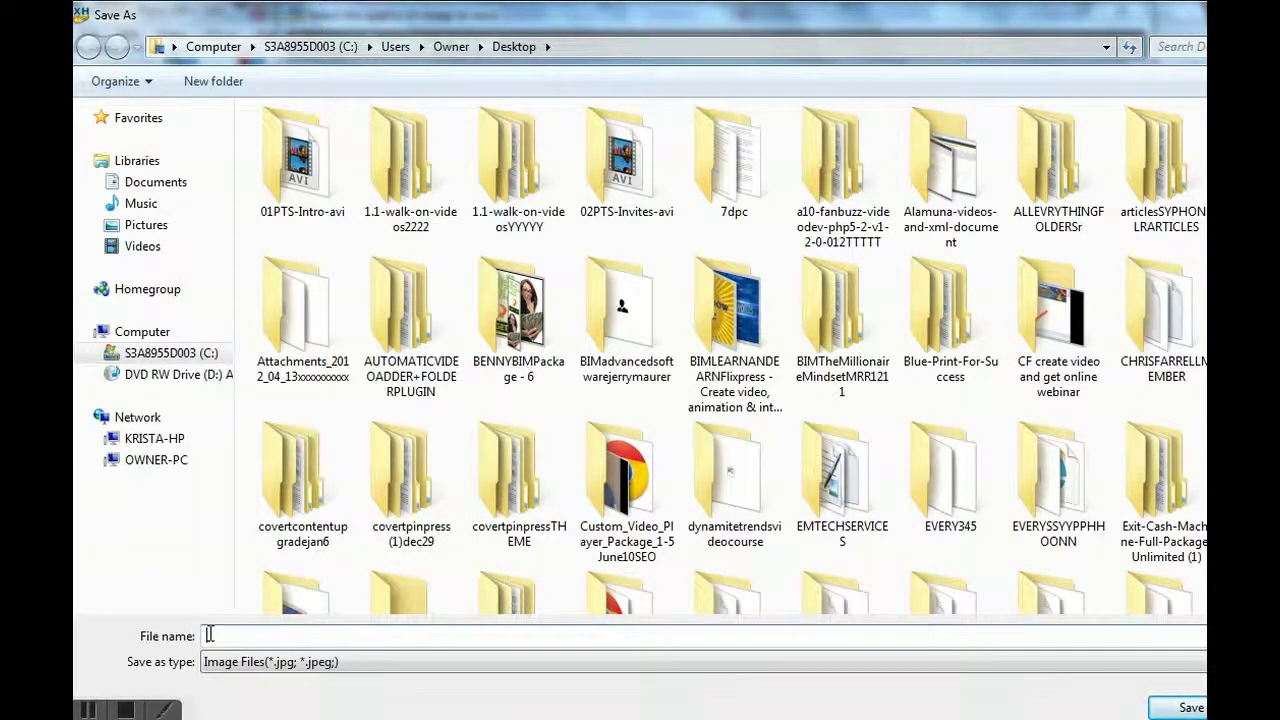
type("BIM")
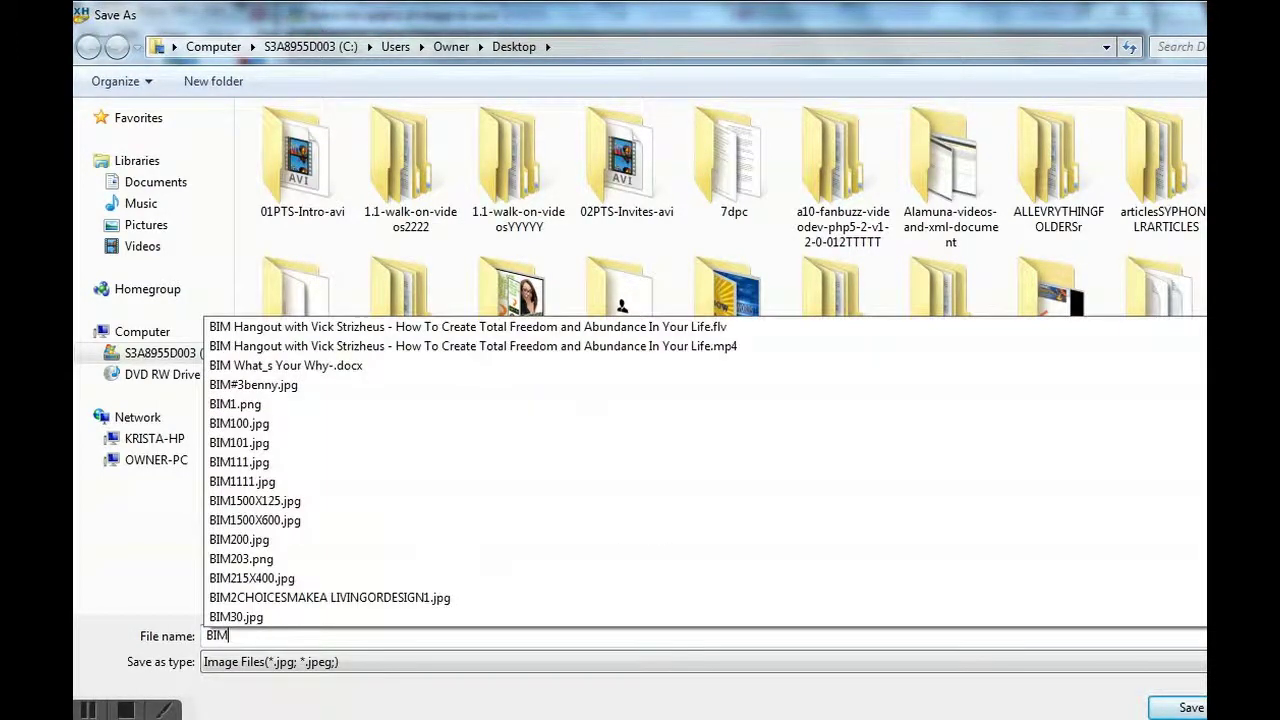
type("1111")
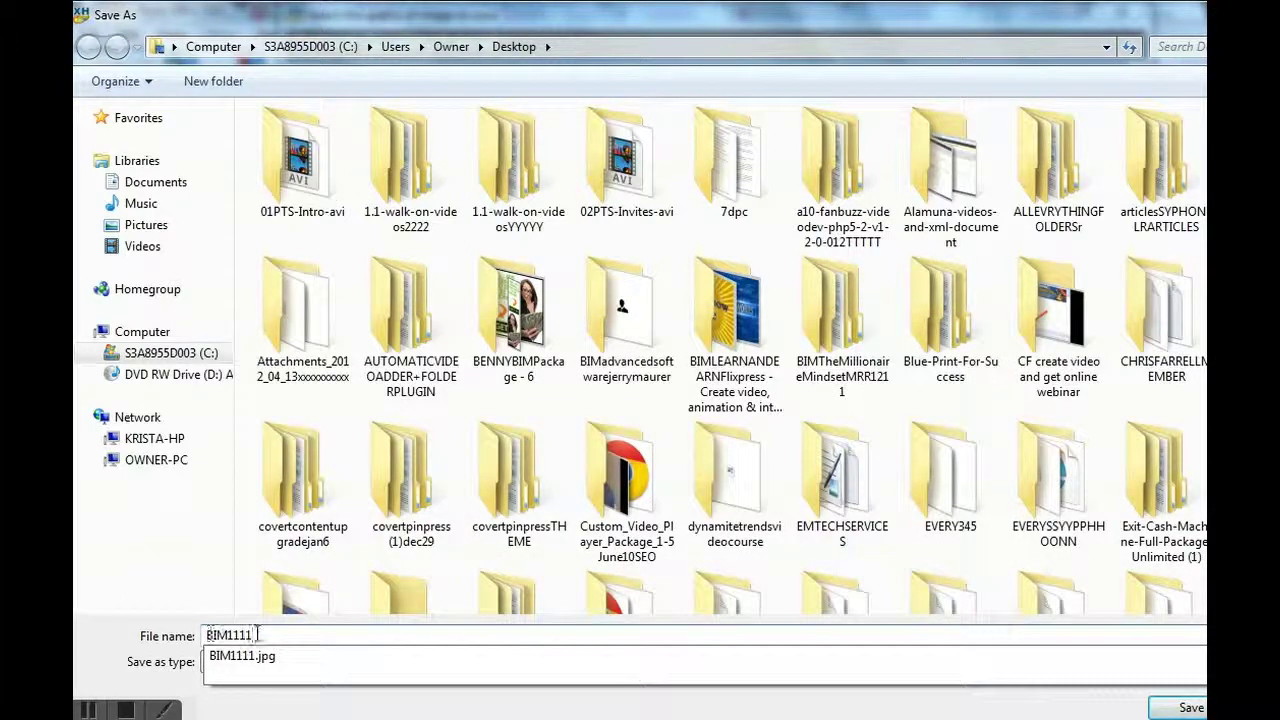
left_click(1185, 708)
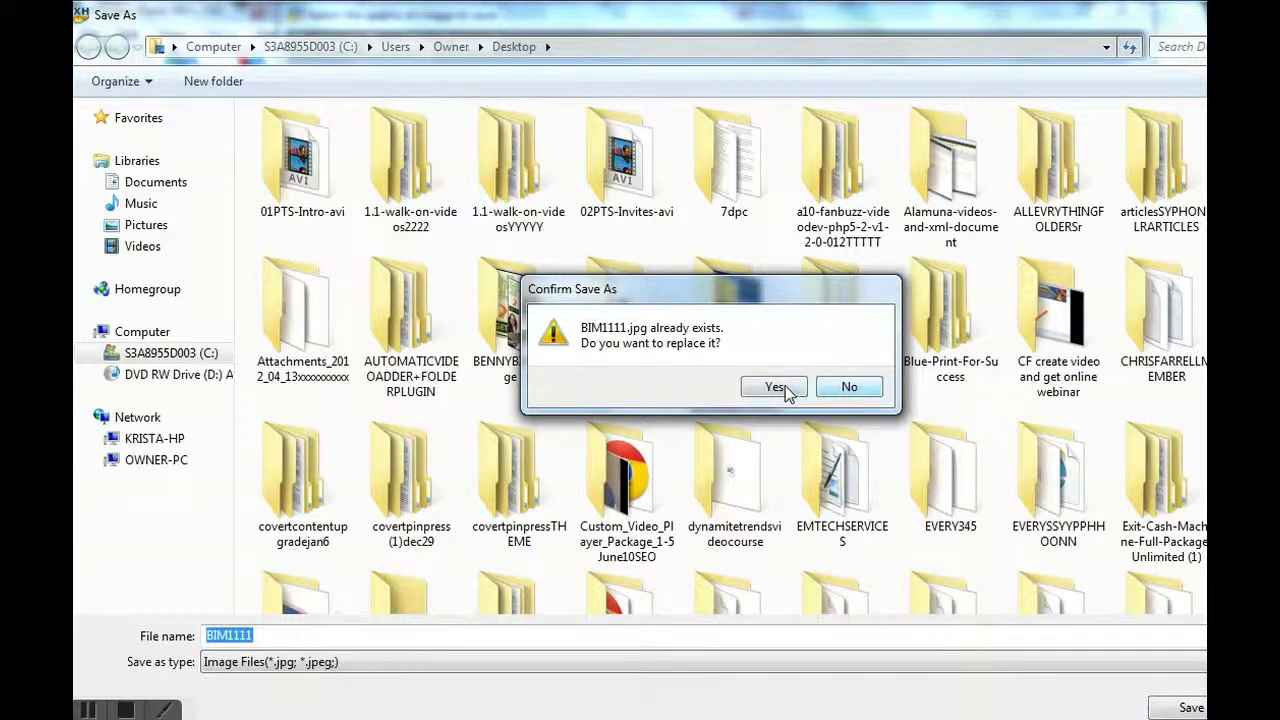
left_click(786, 393)
double_click(782, 386)
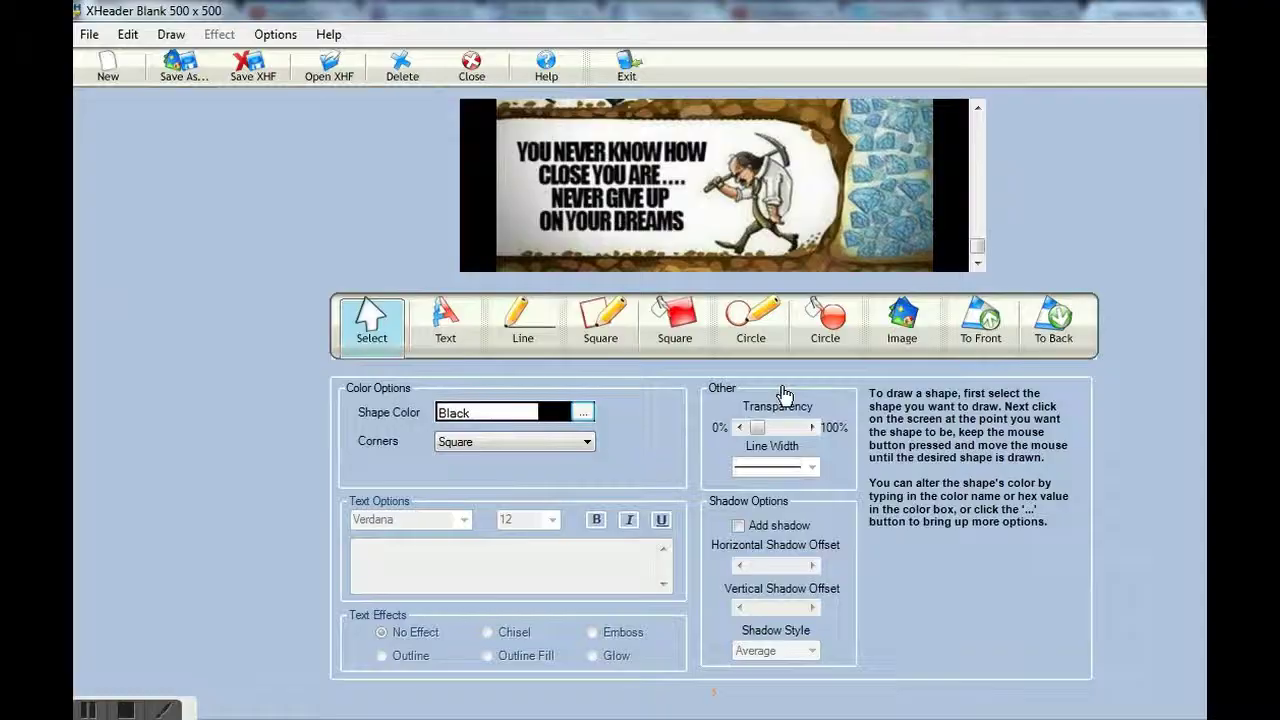
Add the text "TEST" in Impact, size 36, over the lower digger in the picture
left_click(450, 333)
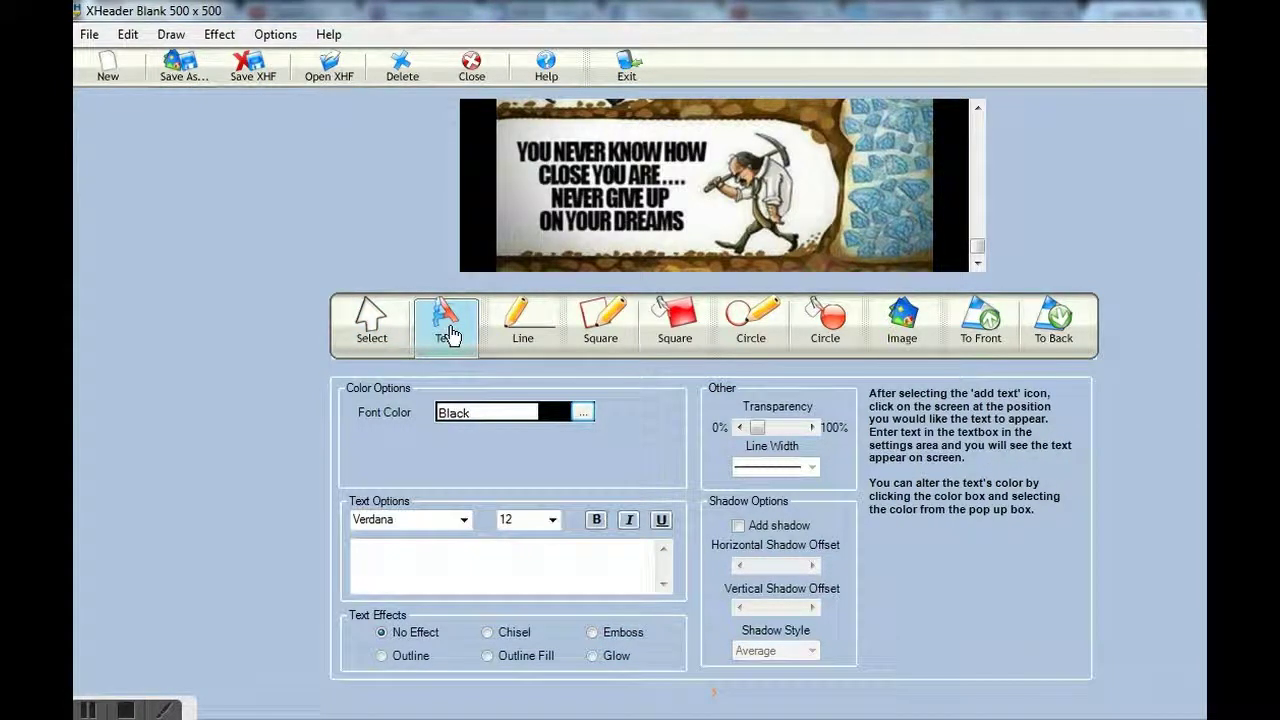
left_click(464, 520)
mouse_move(464, 606)
left_mouse_down()
mouse_move(465, 567)
mouse_move(466, 589)
left_mouse_up()
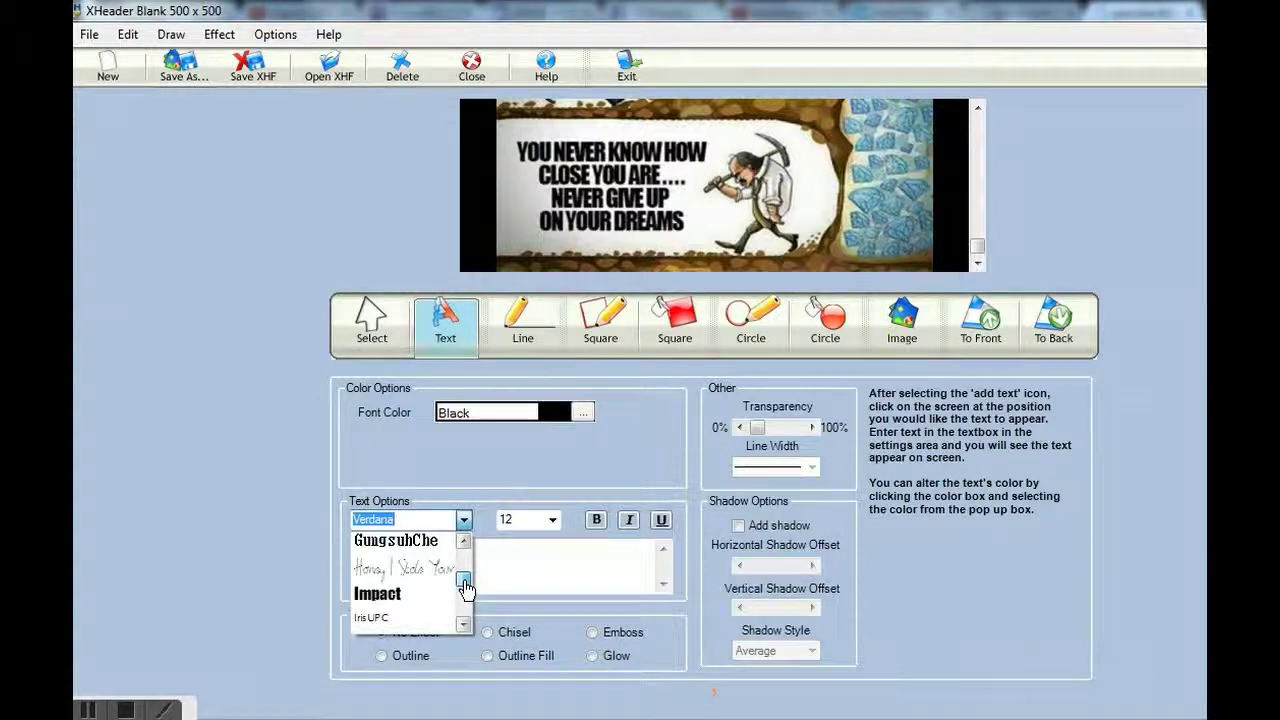
left_click(405, 594)
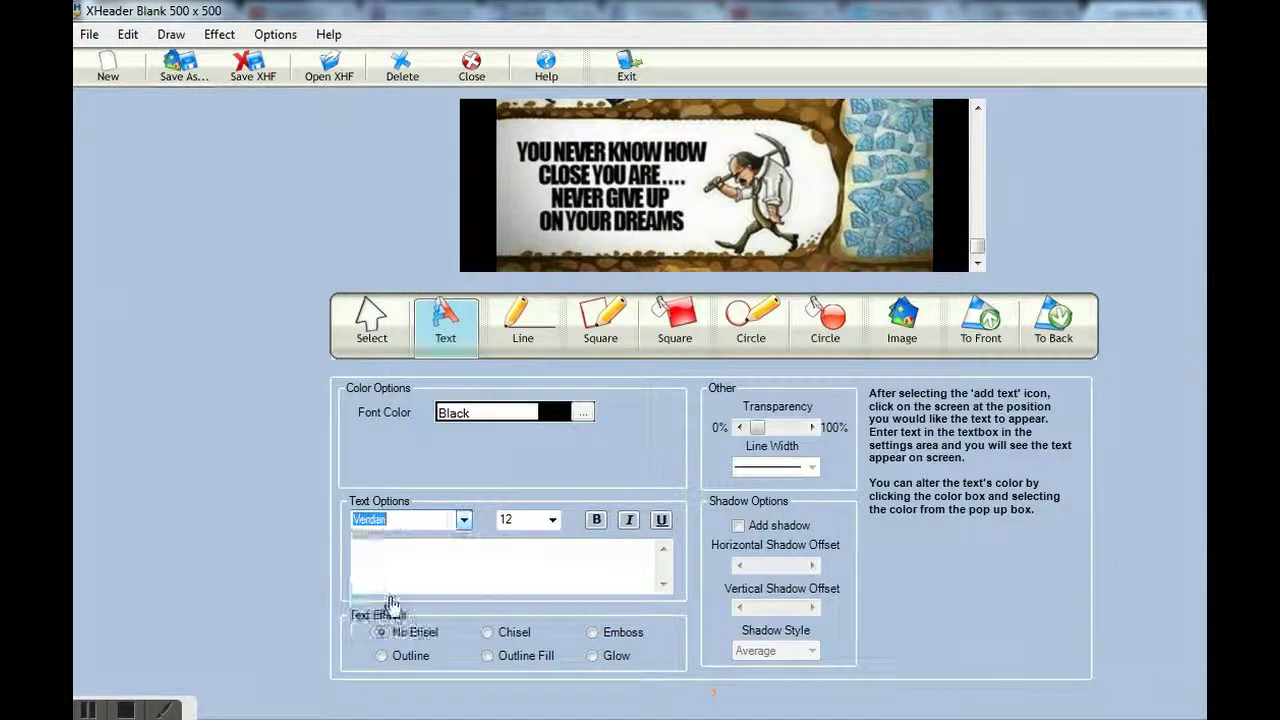
left_click(552, 519)
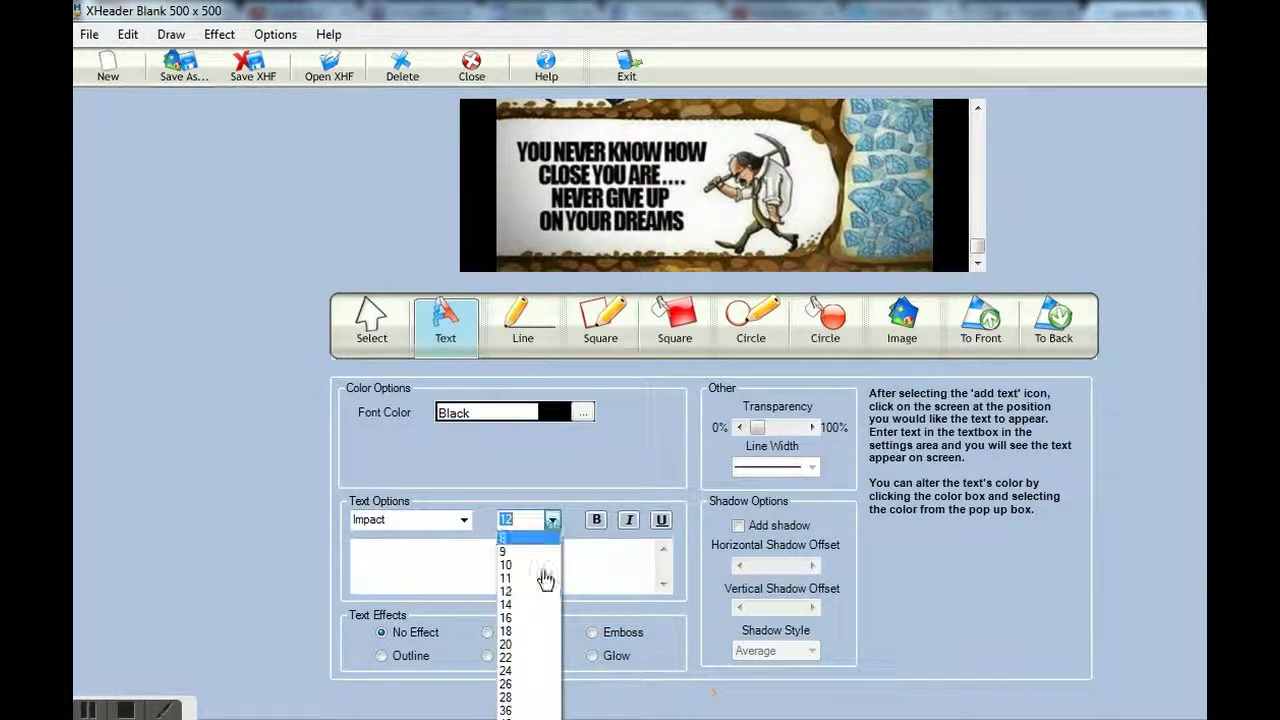
left_click(515, 708)
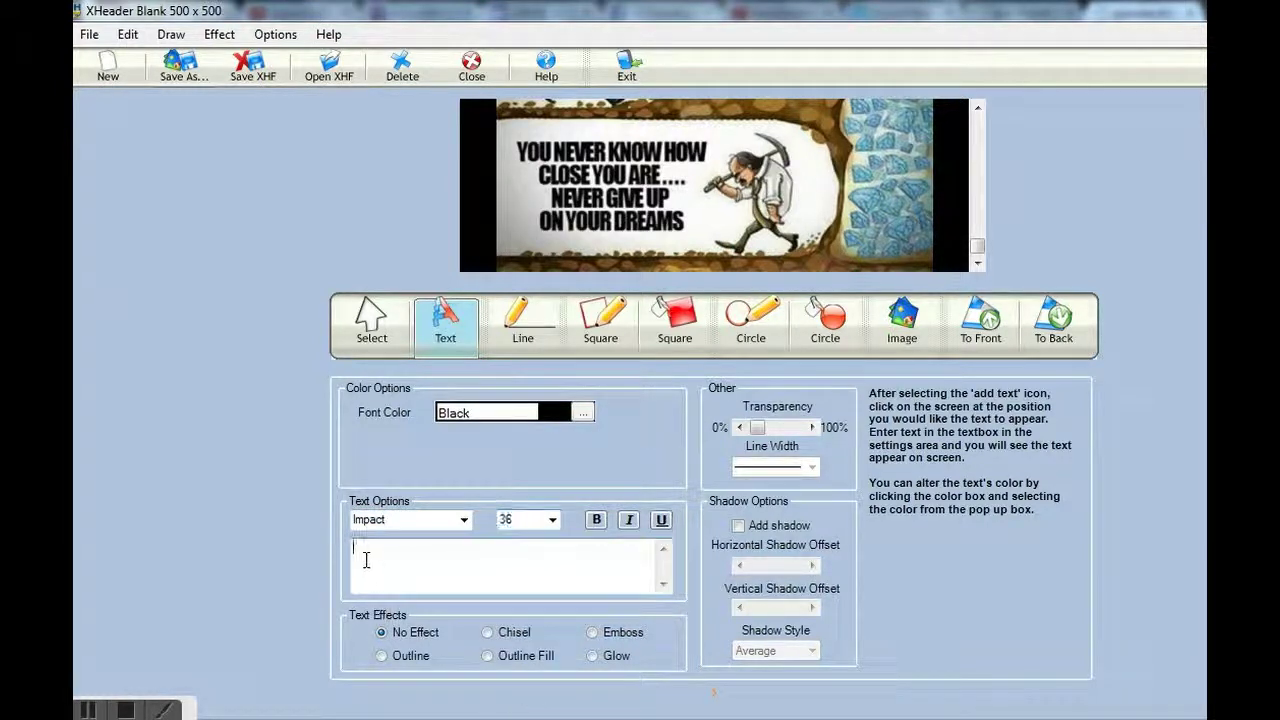
left_click(706, 182)
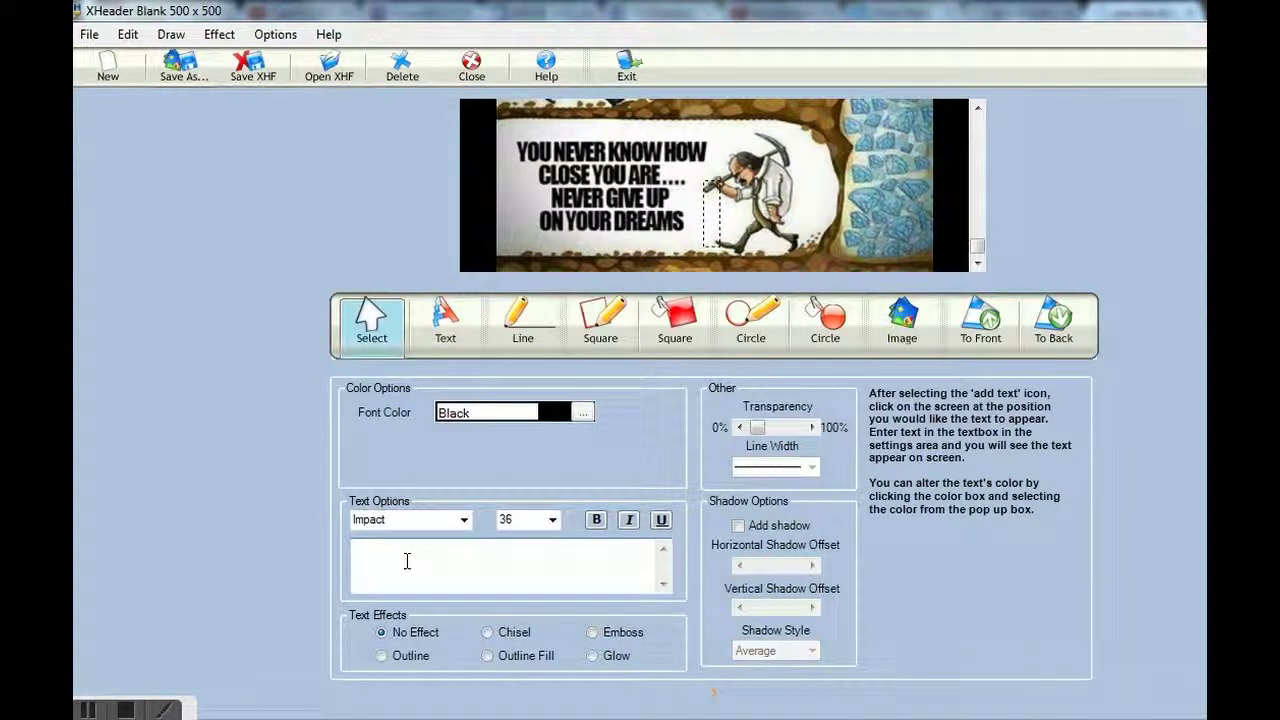
type("TEST")
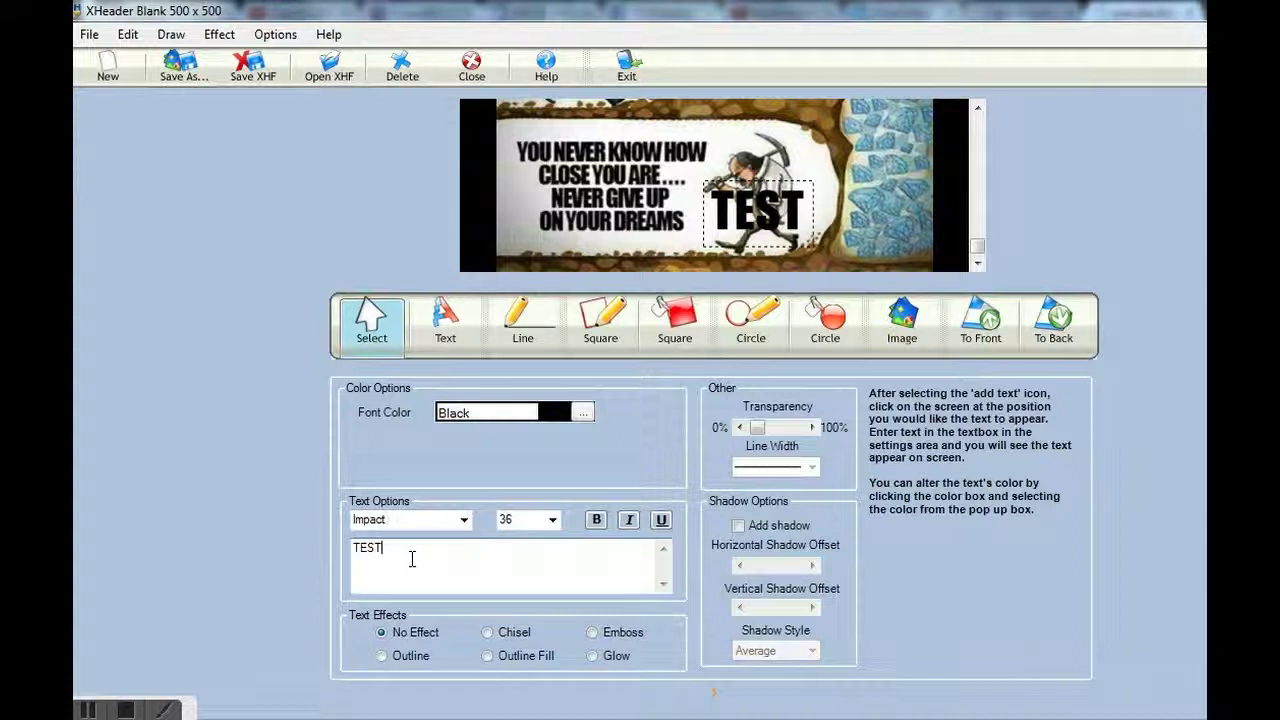
Make the TEST text bold, and try italics on it before removing them
left_click(595, 522)
left_click(629, 521)
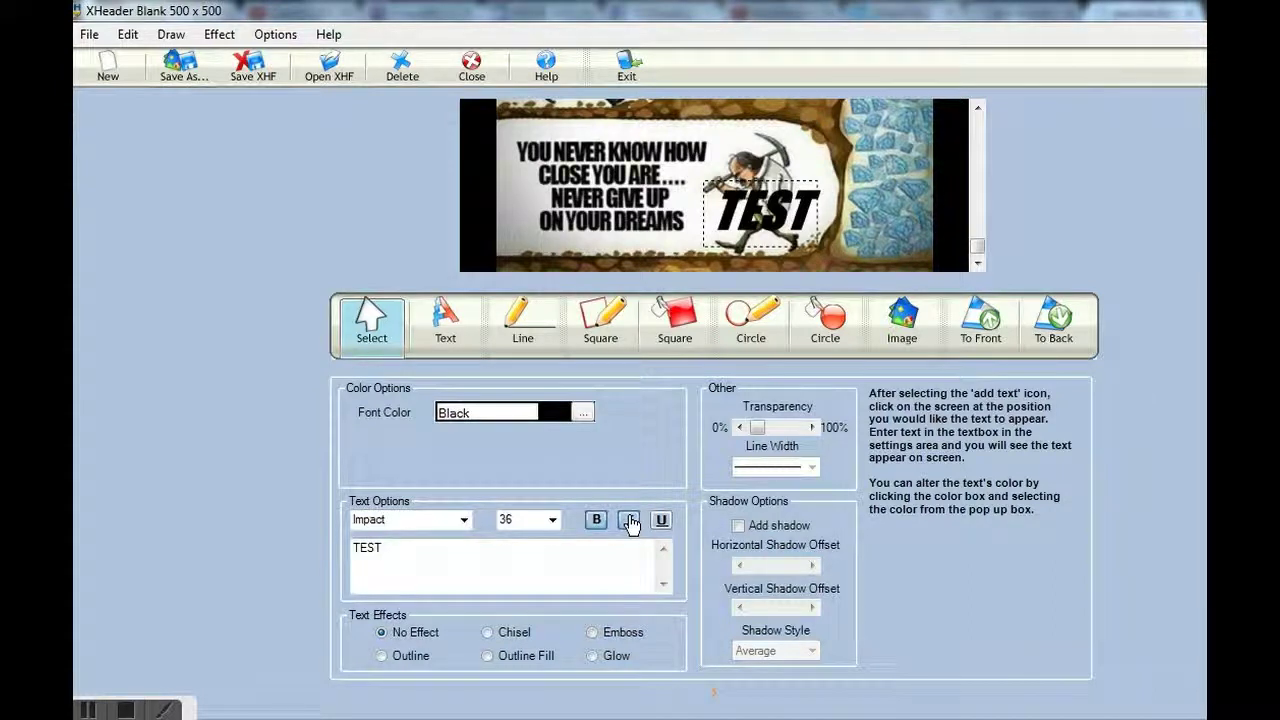
left_click(628, 522)
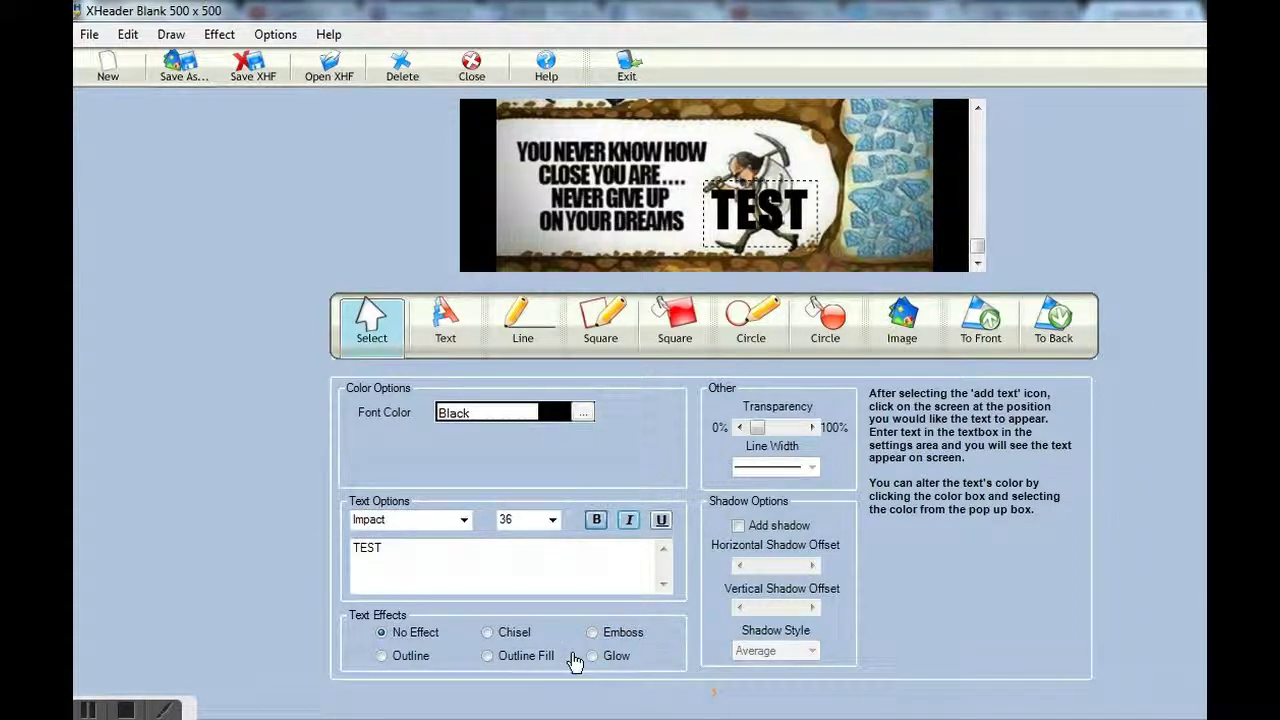
Try the Emboss effect on the TEST text, and replace it with a Glow effect in the web colour SlateBlue
left_click(592, 634)
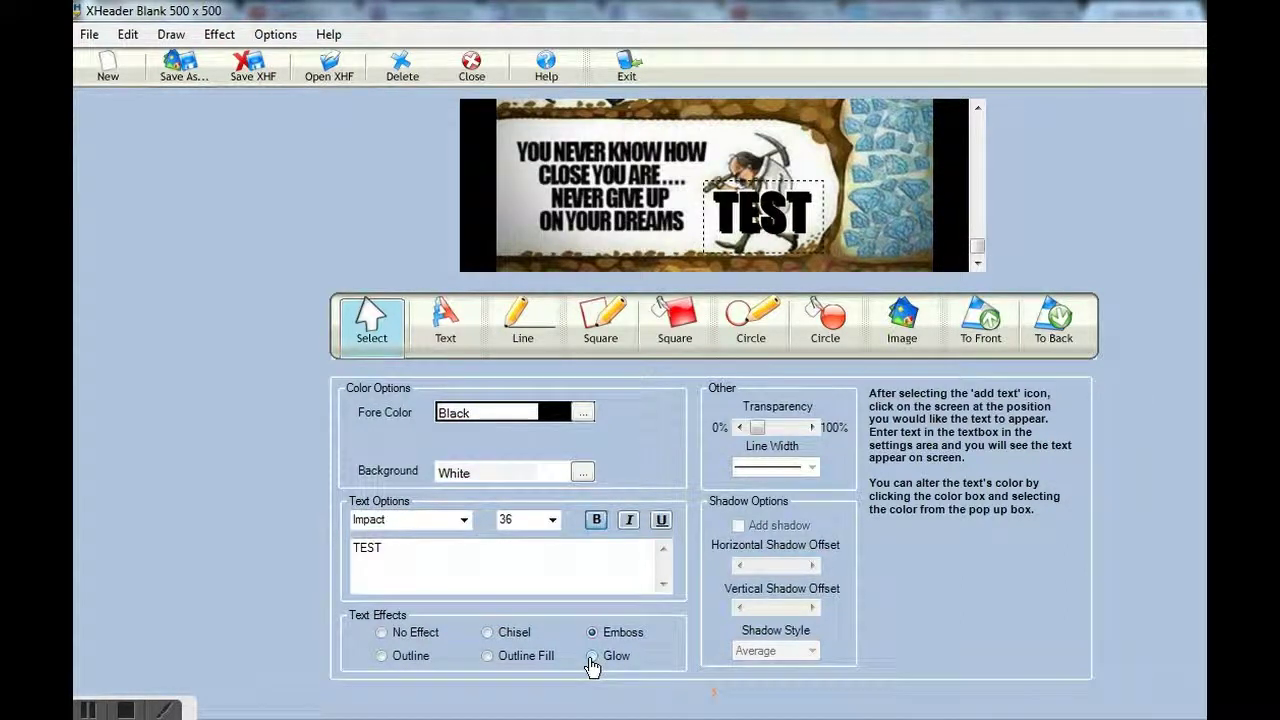
left_click(592, 657)
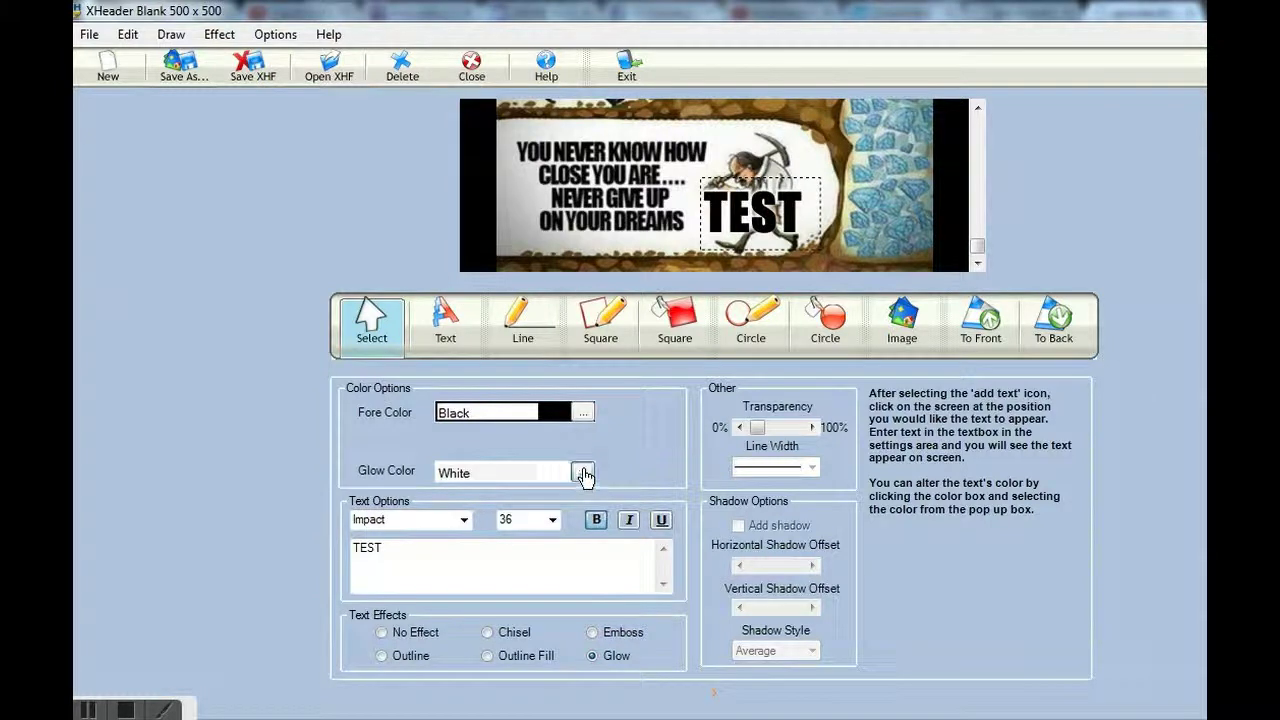
left_click(583, 473)
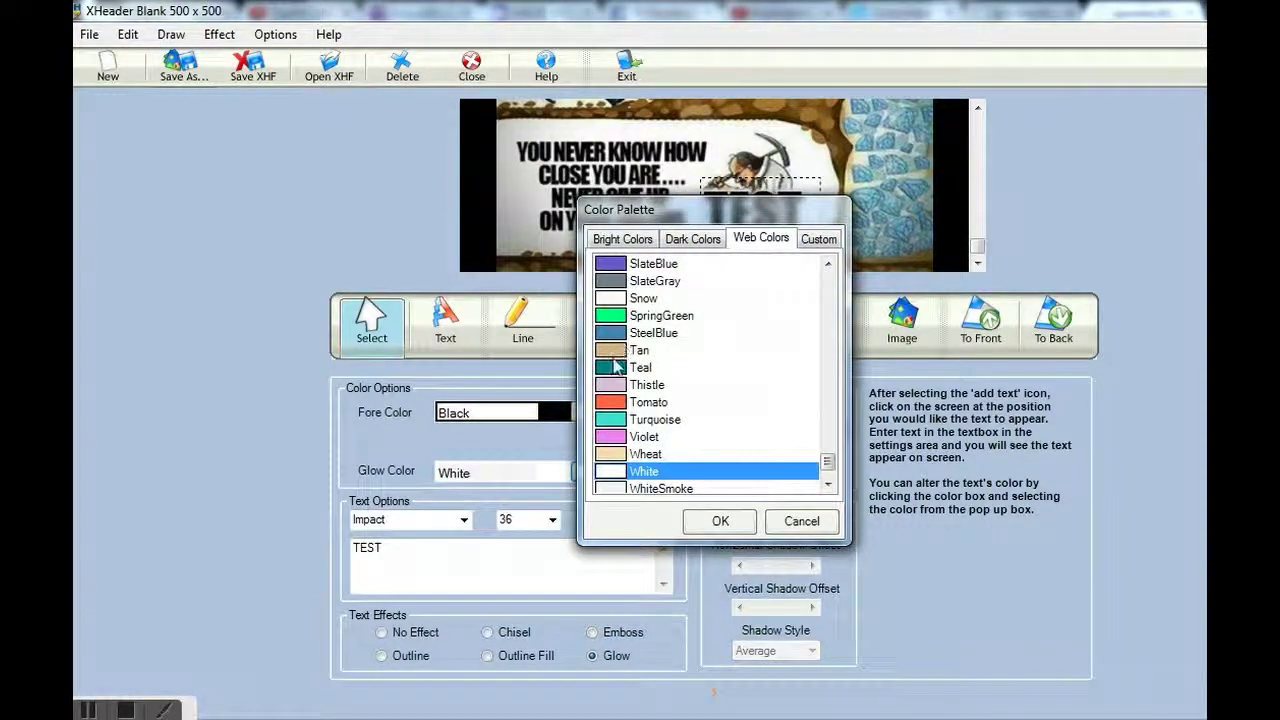
left_click(614, 264)
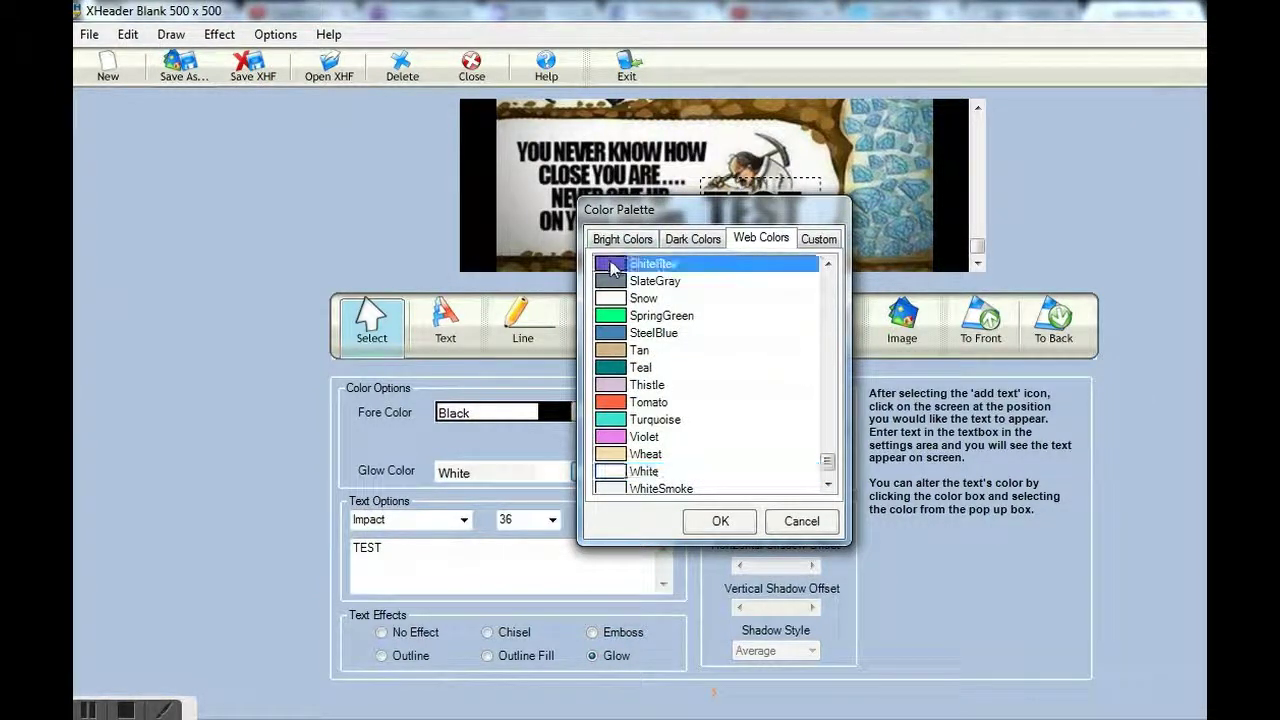
left_click(733, 527)
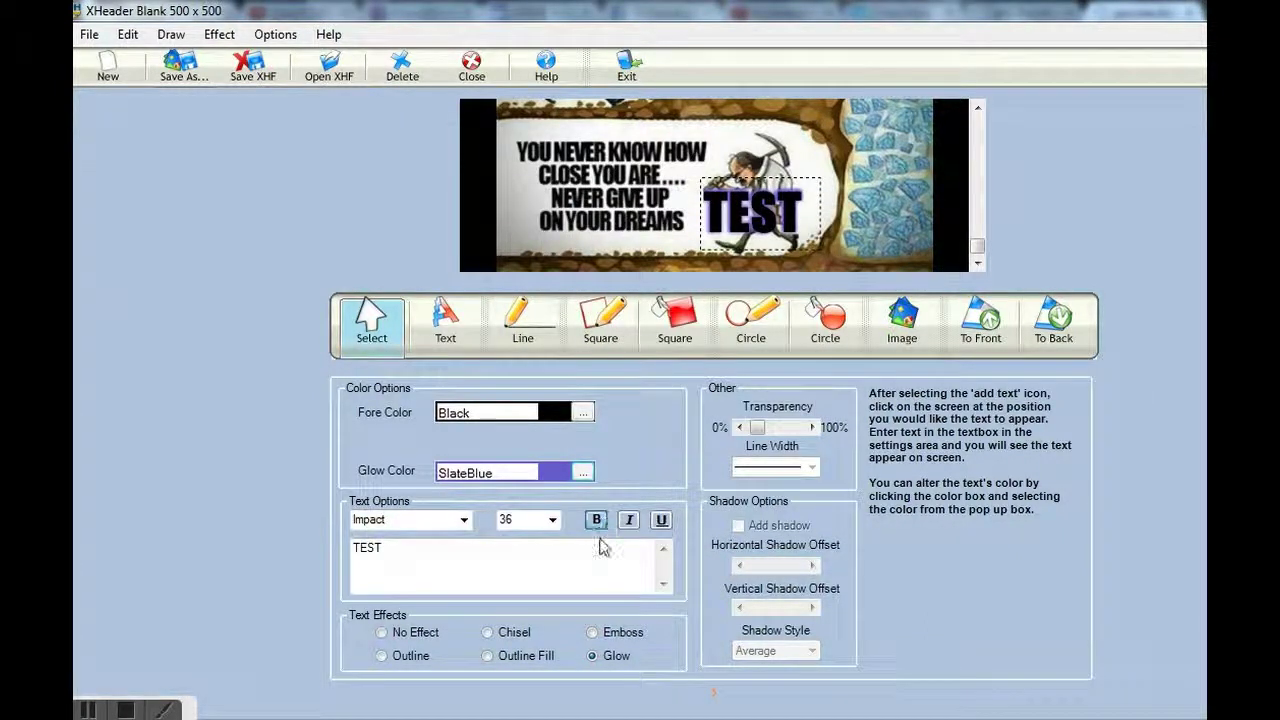
Give the TEST text the Outline Fill effect with a thicker line width and move it up slightly over the digger
left_click(487, 657)
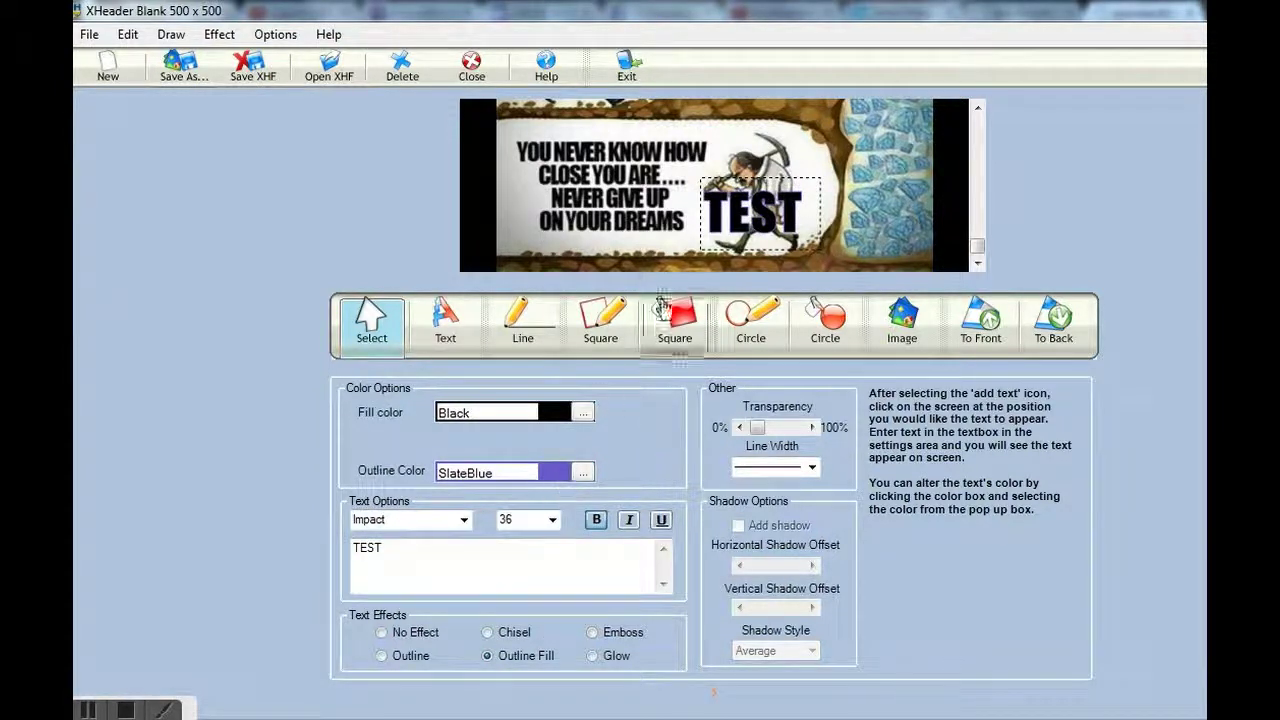
left_click(812, 469)
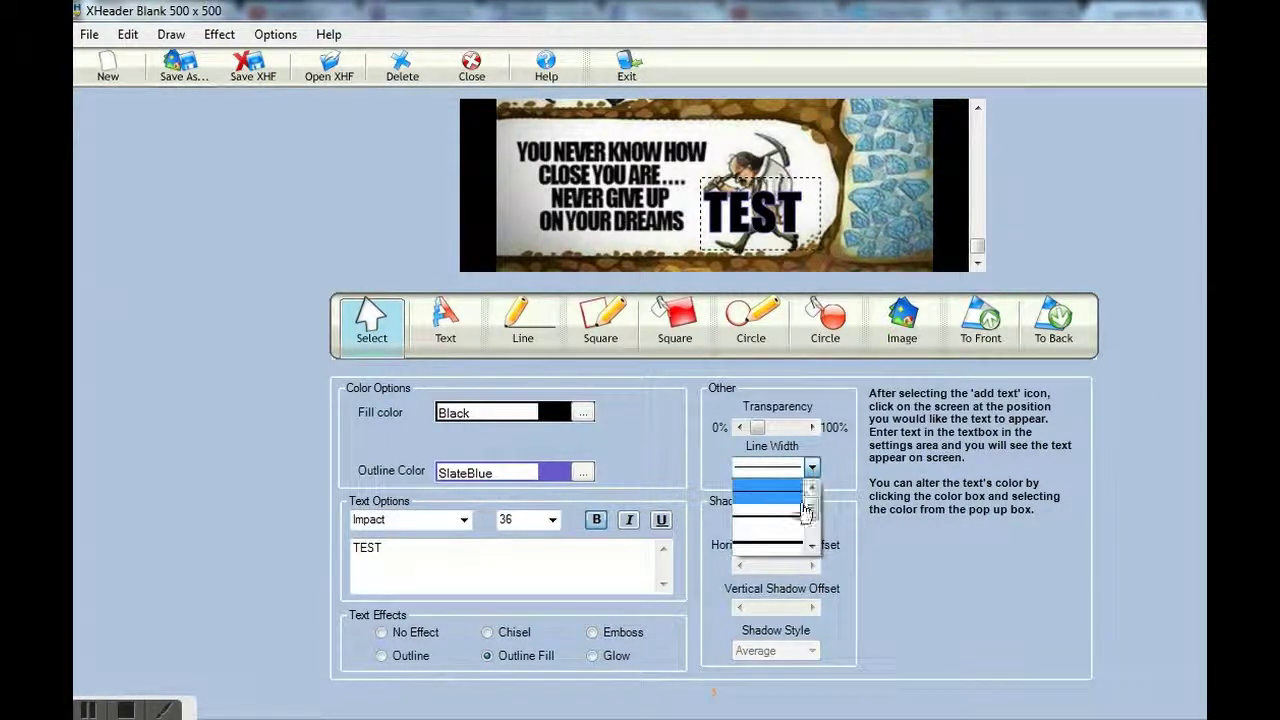
left_click(790, 547)
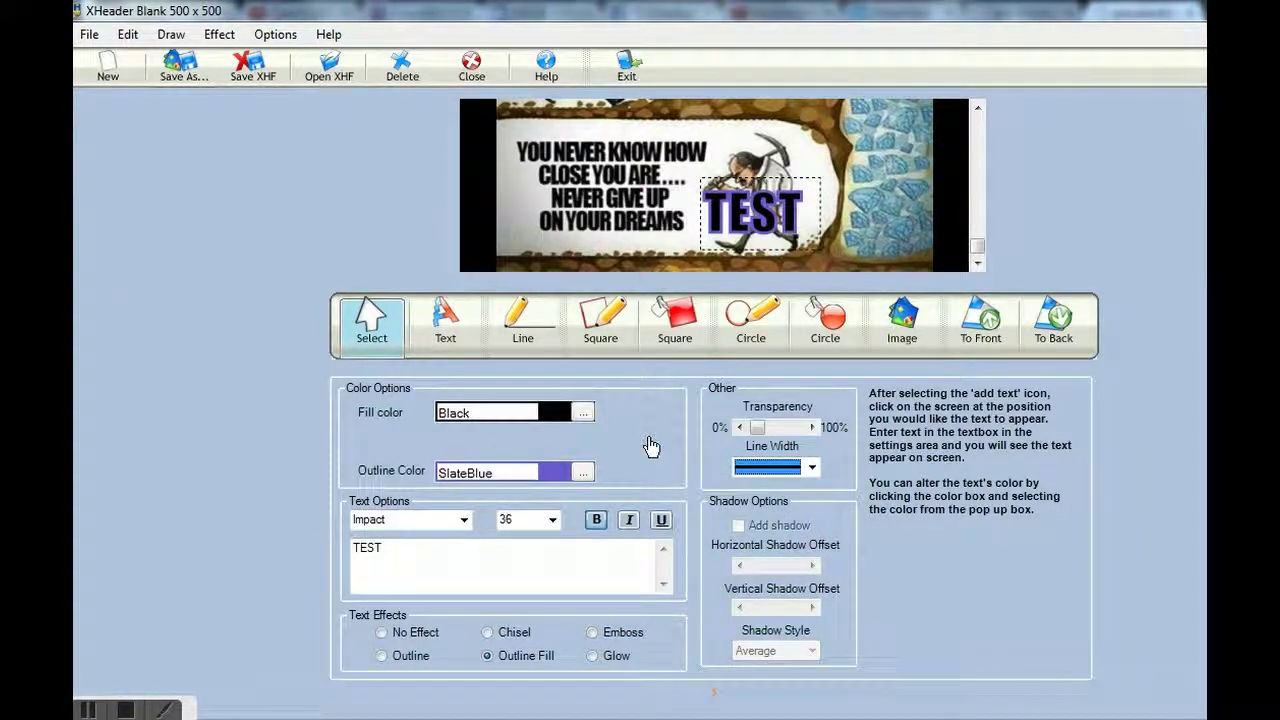
left_click(752, 220)
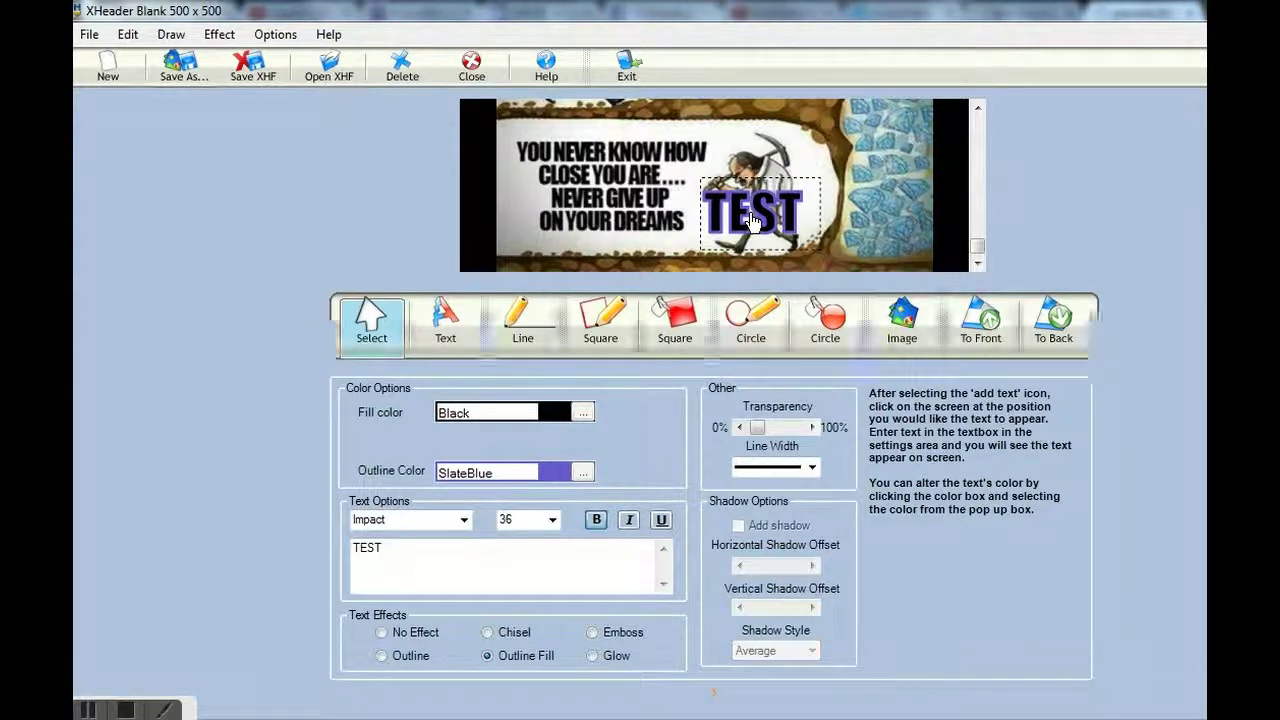
mouse_move(752, 220)
left_mouse_down()
mouse_move(735, 232)
mouse_move(778, 145)
mouse_move(757, 196)
left_mouse_up()
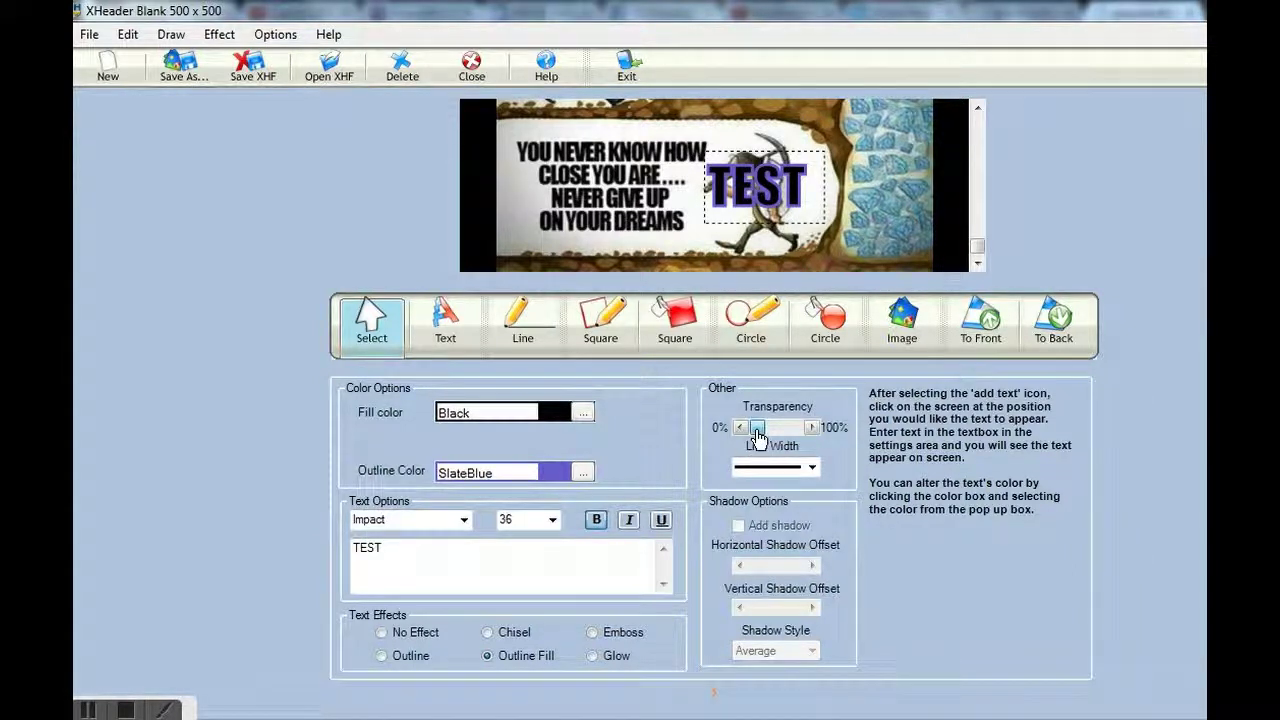
Try a higher transparency on the TEST text, check it deselected, and restore the text to 0% transparency
left_click_drag(757, 430, 770, 438)
left_click(893, 190)
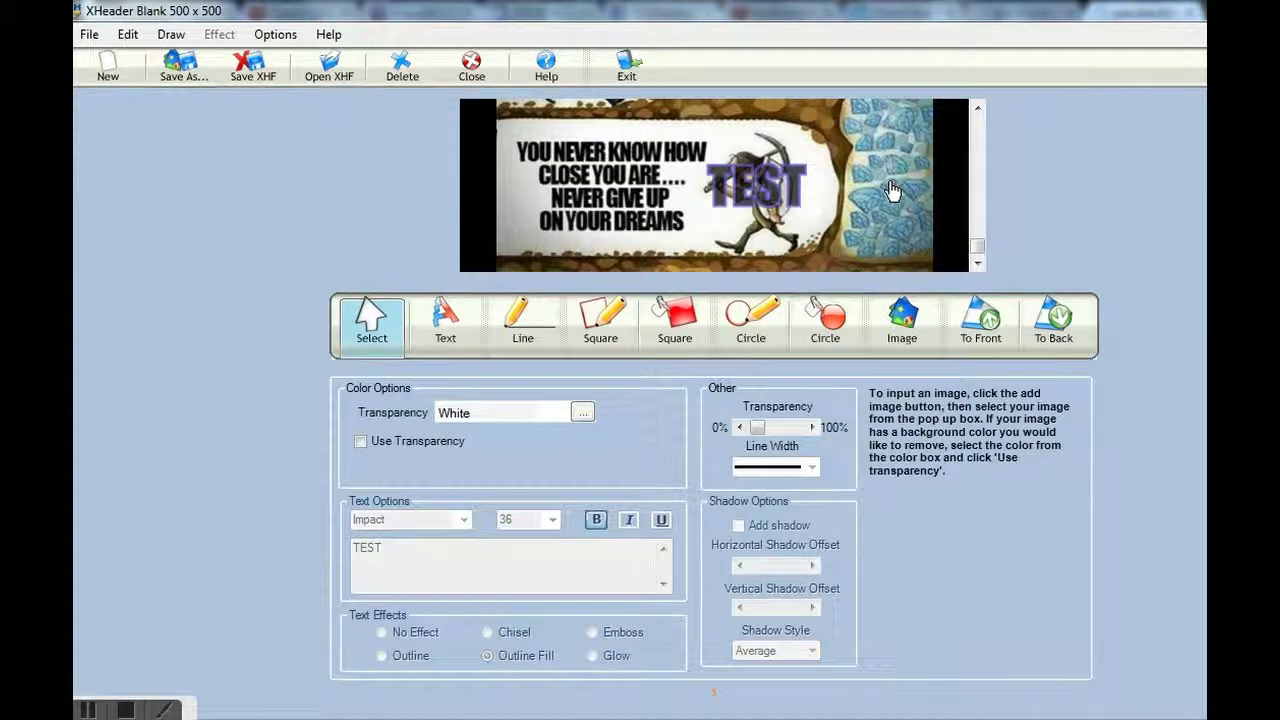
left_click(760, 196)
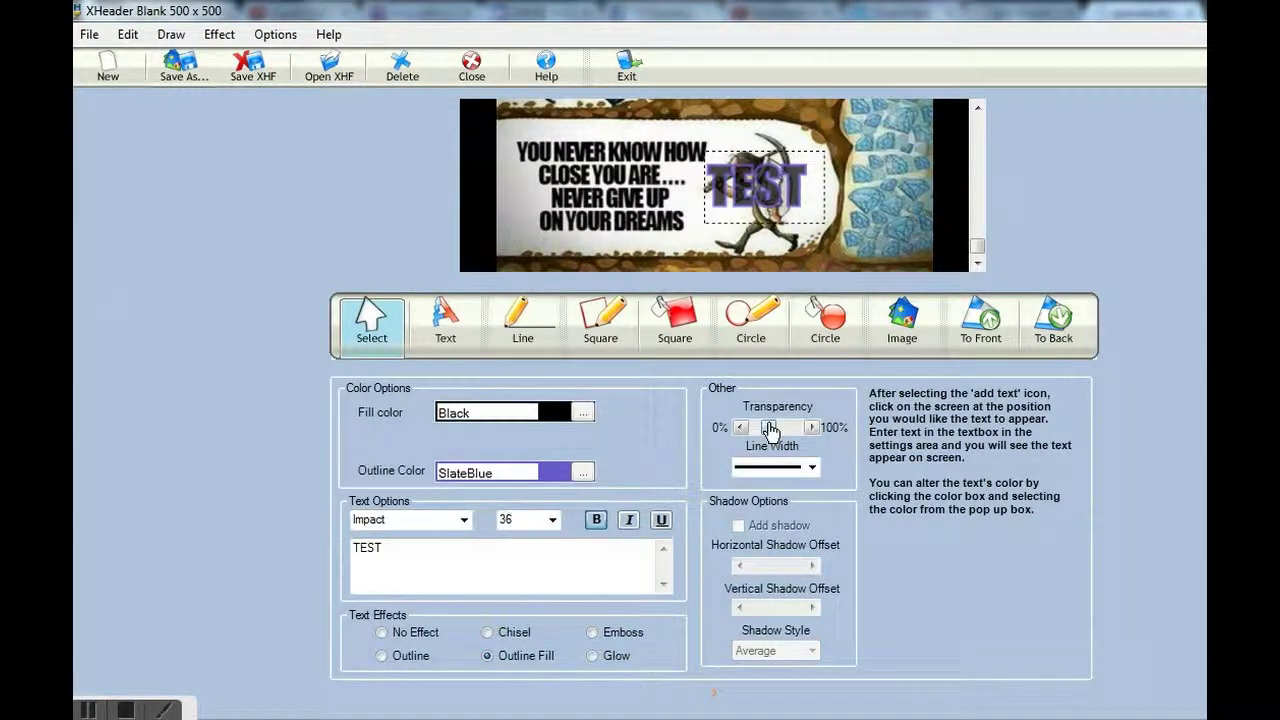
left_click_drag(767, 428, 742, 430)
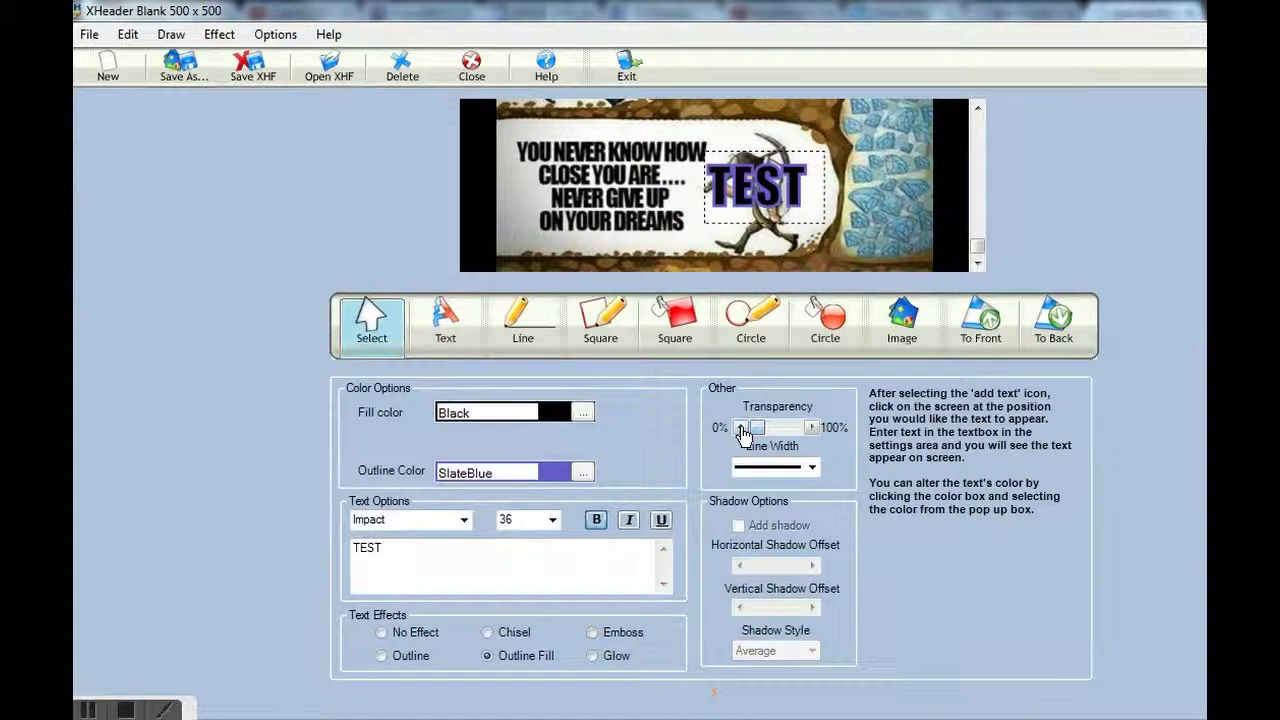
Try a higher transparency on the digger picture, move the picture down, and return its transparency to 0%
left_click(760, 428)
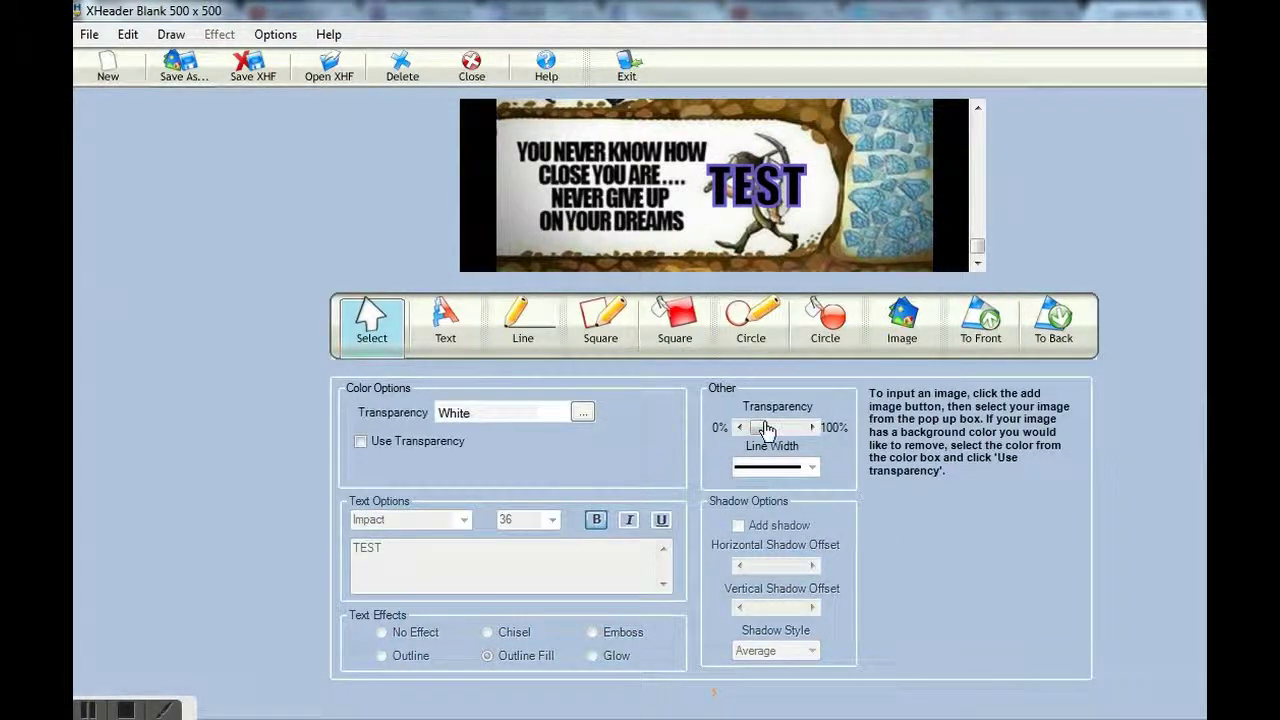
left_click_drag(765, 428, 779, 430)
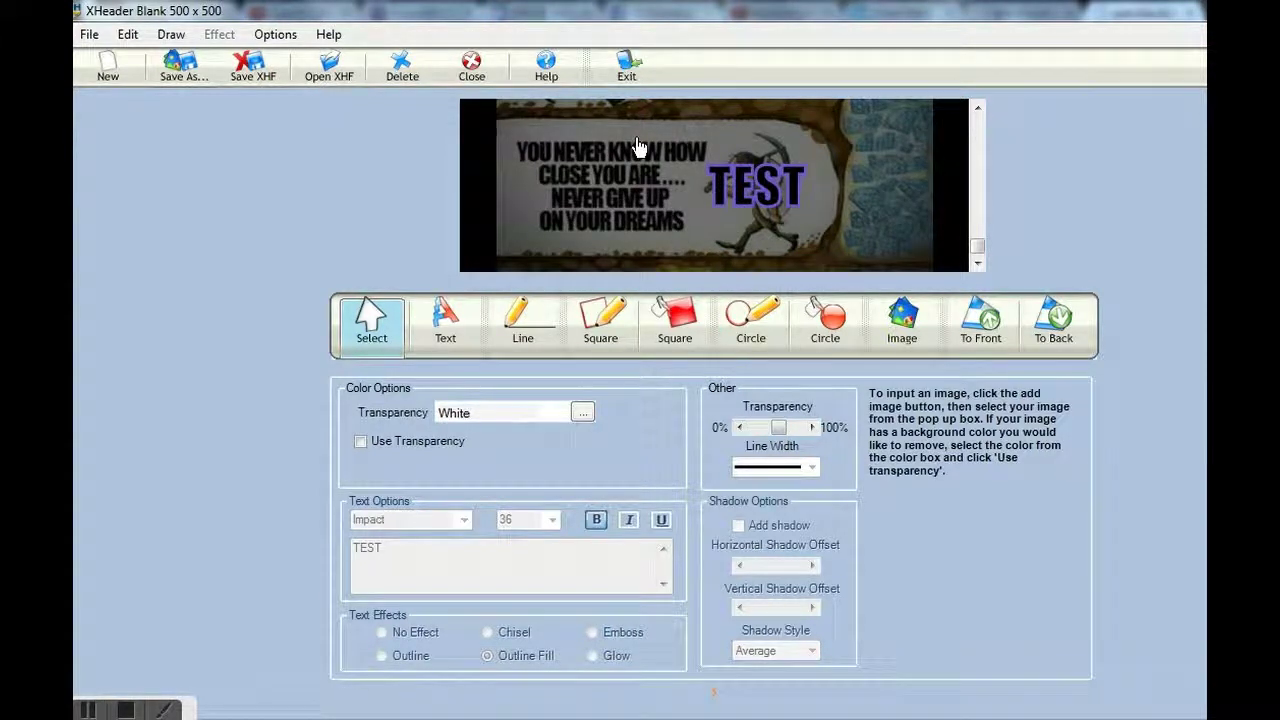
left_click_drag(637, 147, 687, 217)
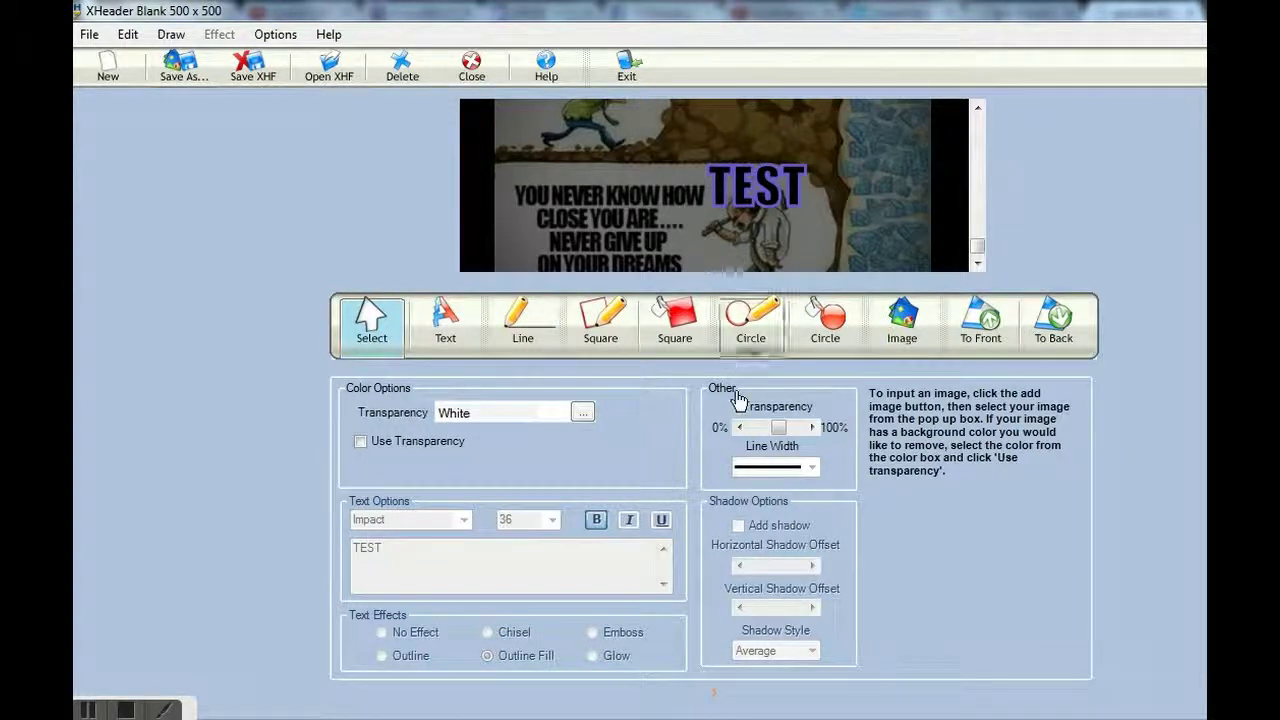
mouse_move(776, 433)
left_mouse_down()
mouse_move(743, 434)
mouse_move(755, 434)
left_mouse_up()
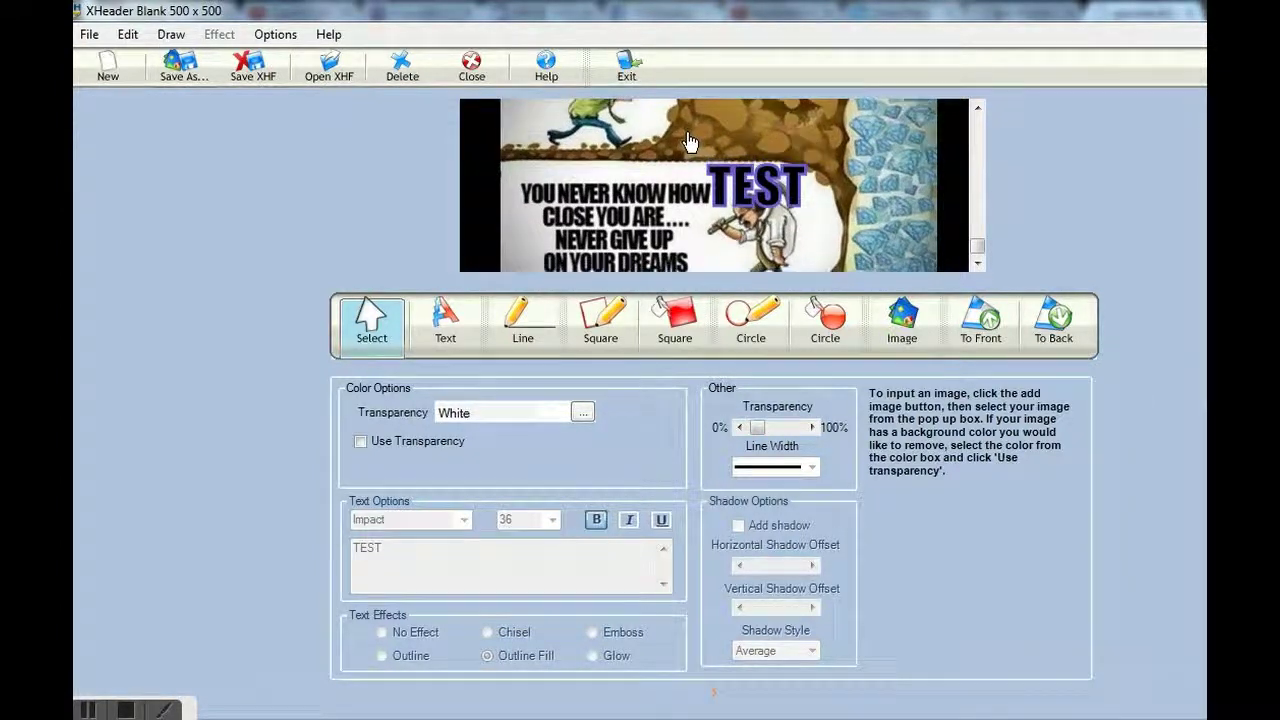
Move the TEST text off the canvas so it is out of the graphic
left_click(758, 190)
left_click_drag(758, 190, 331, 166)
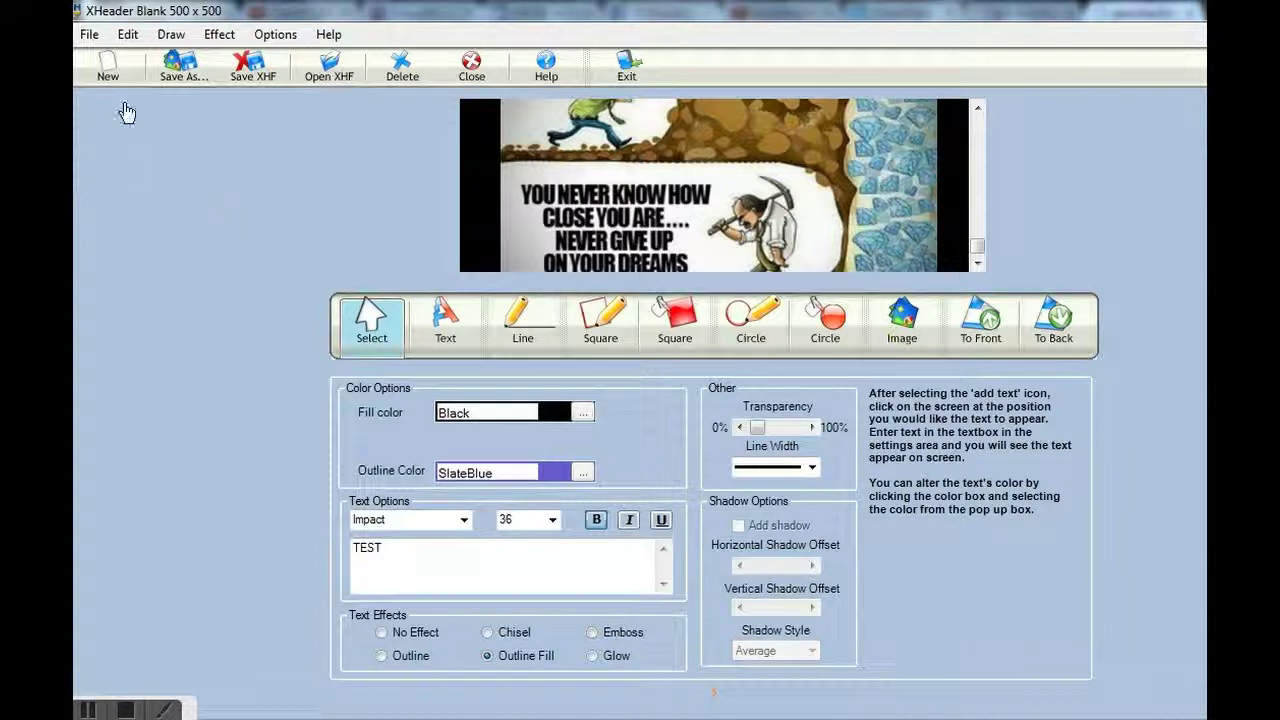
Open the dialog for creating or loading a new graphic
left_click(108, 74)
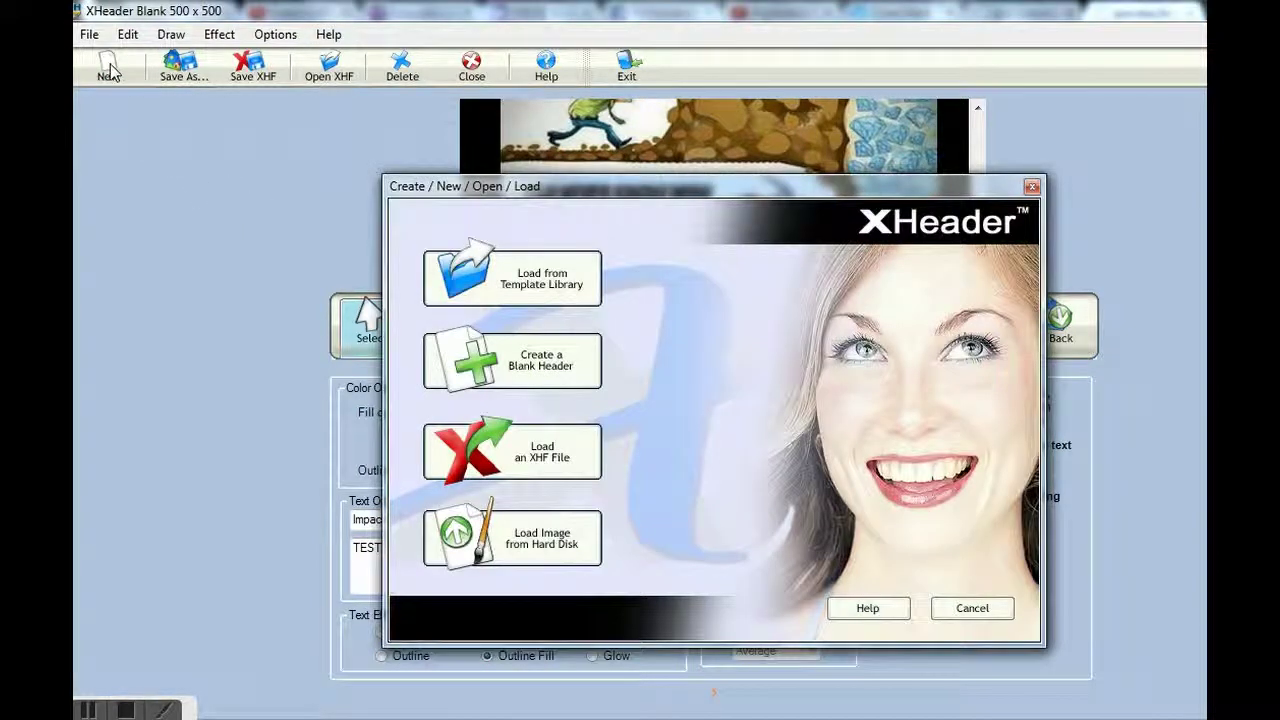